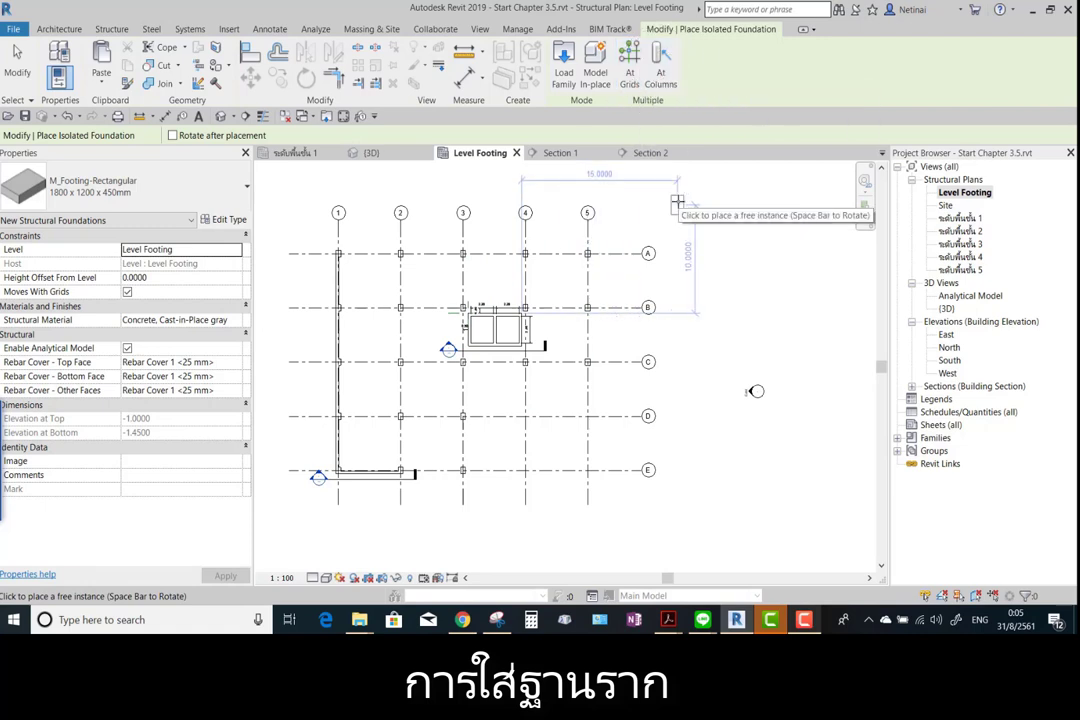
# Place an F1_0.65 x 1.25 x 0.50 m footing in horizontal orientation at grid intersection 2/A.
pyautogui.click(153, 190)
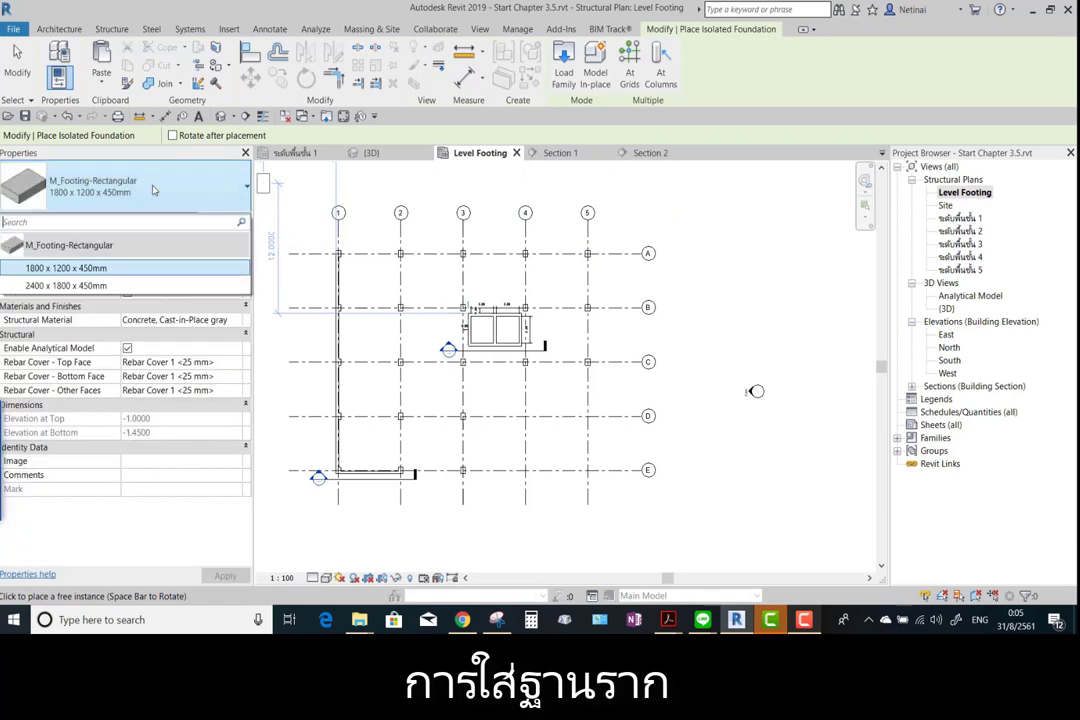
pyautogui.click(148, 186)
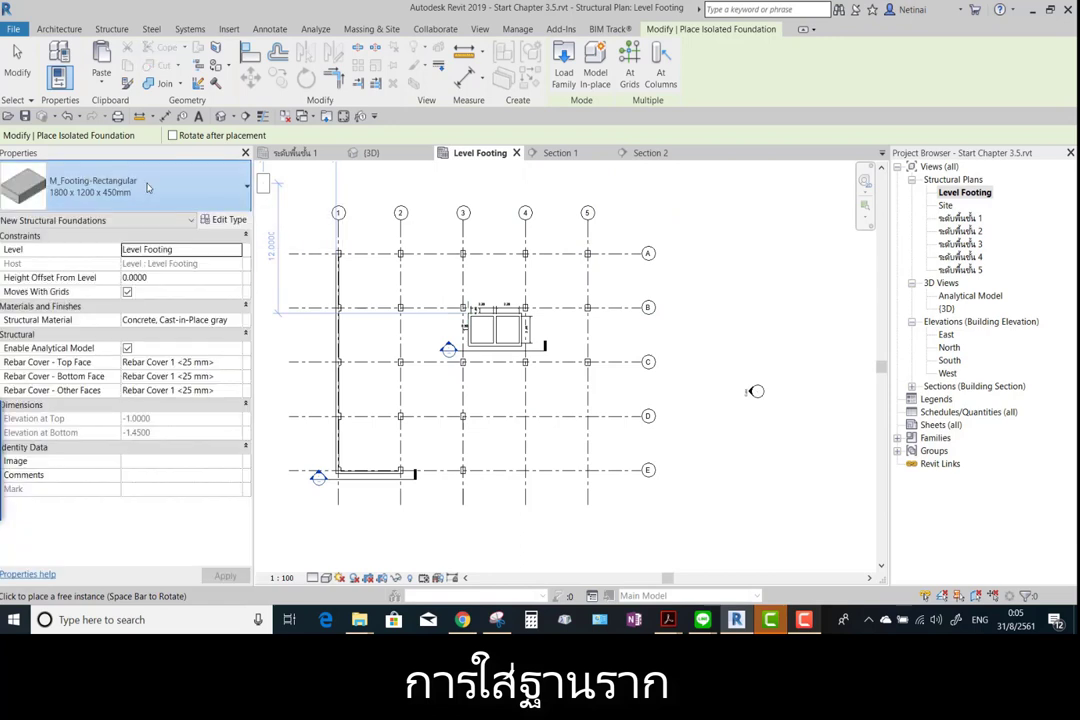
pyautogui.click(125, 190)
pyautogui.click(103, 194)
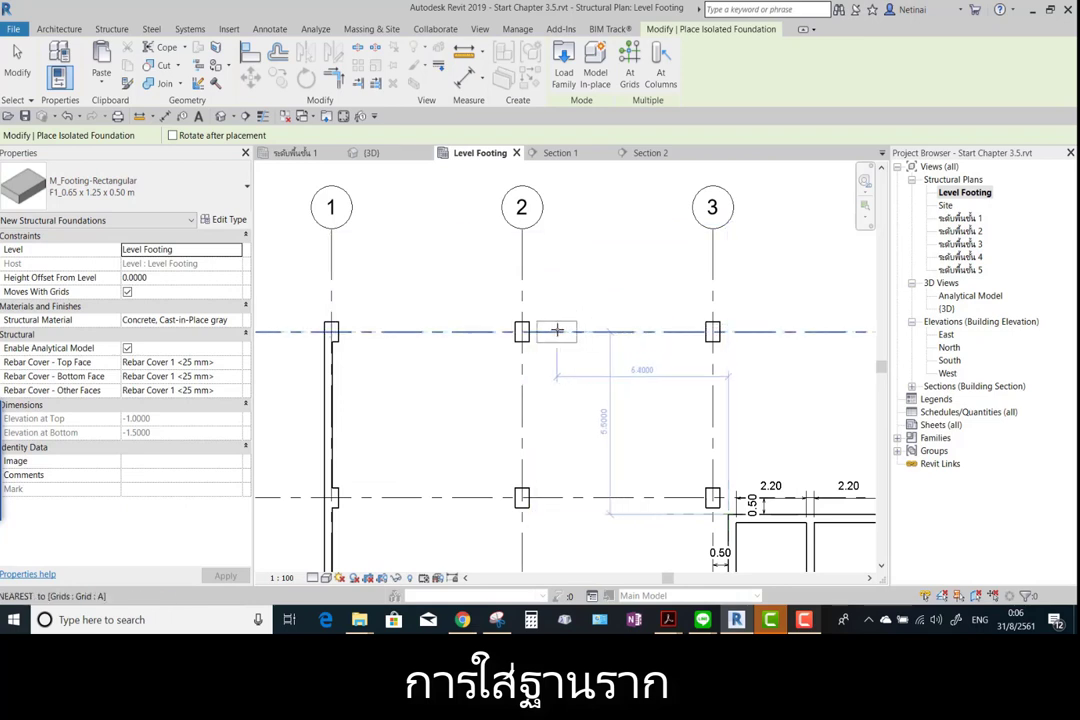
pyautogui.scroll(2, 540, 332)
pyautogui.press('space')
pyautogui.press('space')
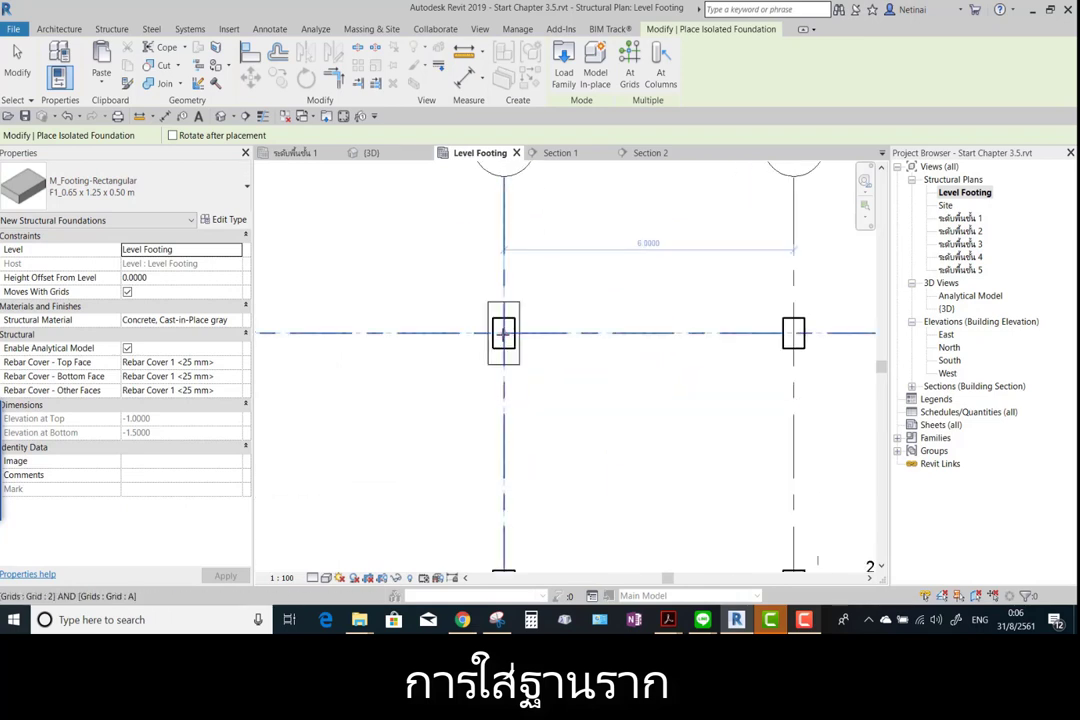
pyautogui.press('space')
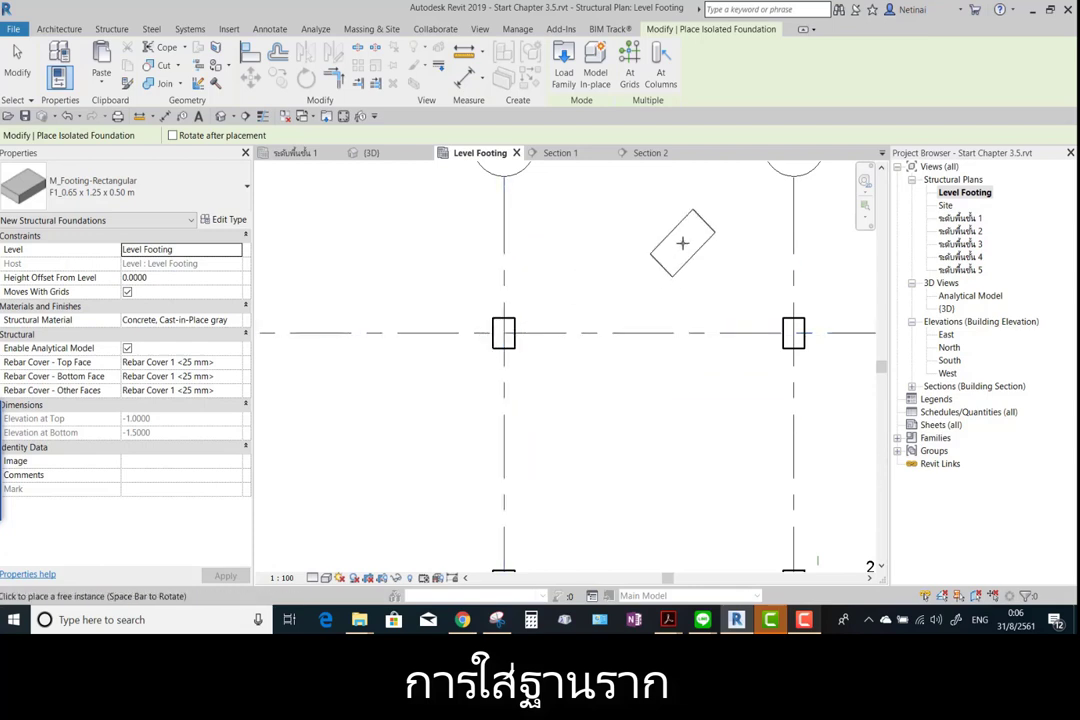
pyautogui.press('space')
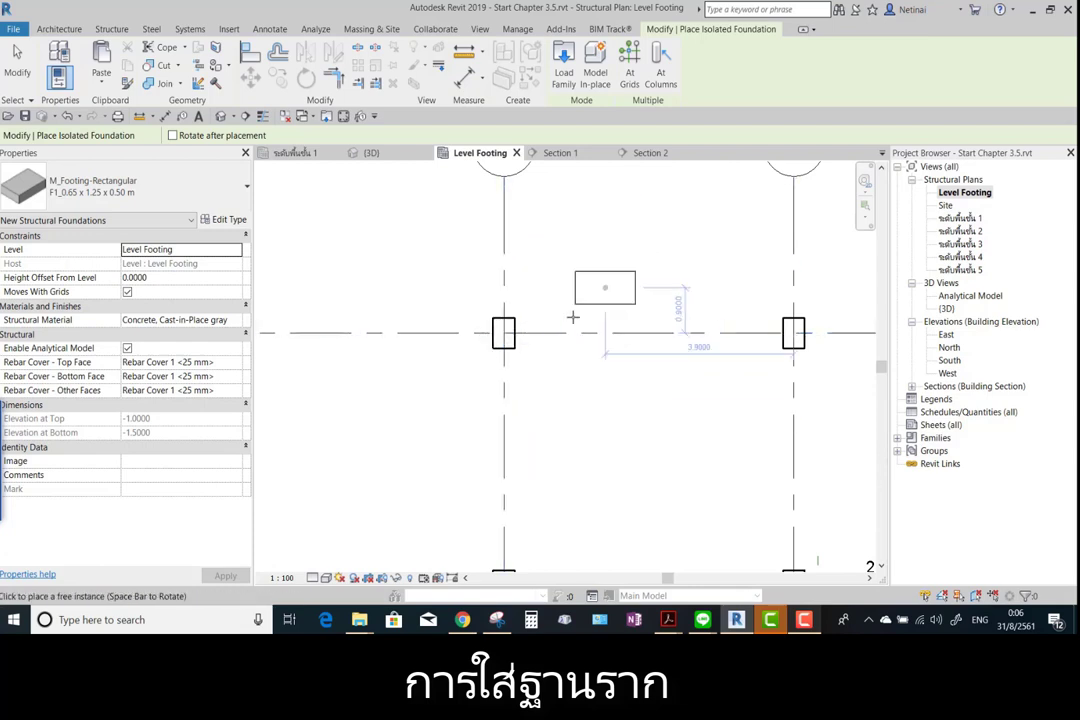
pyautogui.click(503, 333)
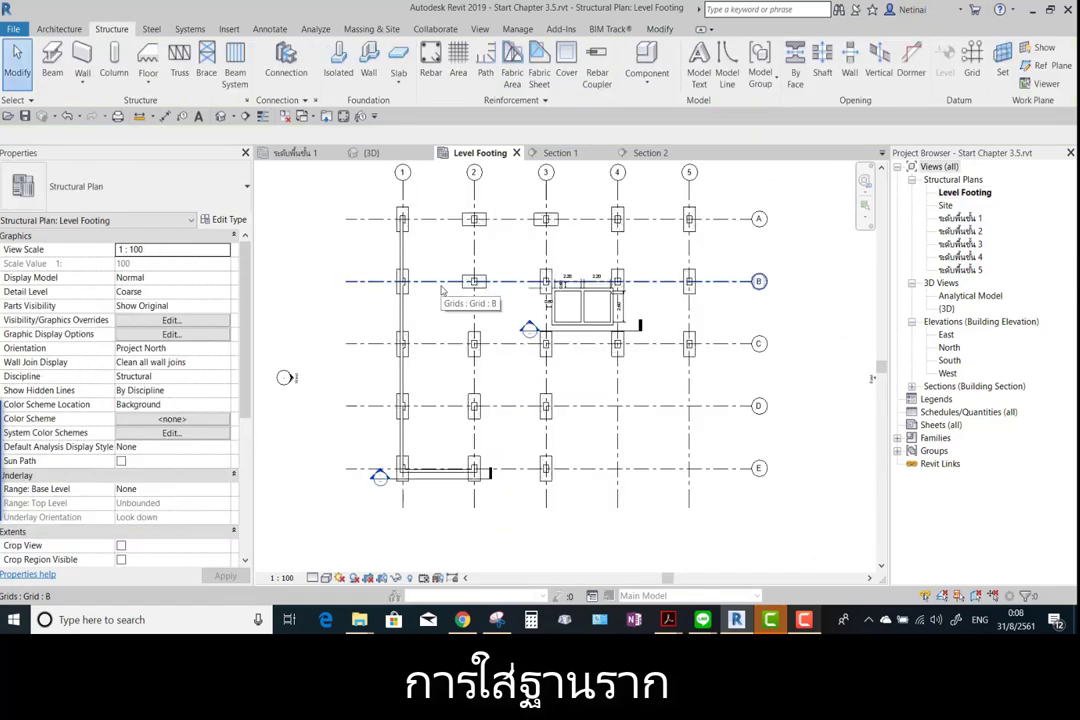
# Show the model in 3D and orbit in close to the placed footings.
pyautogui.click(222, 118)
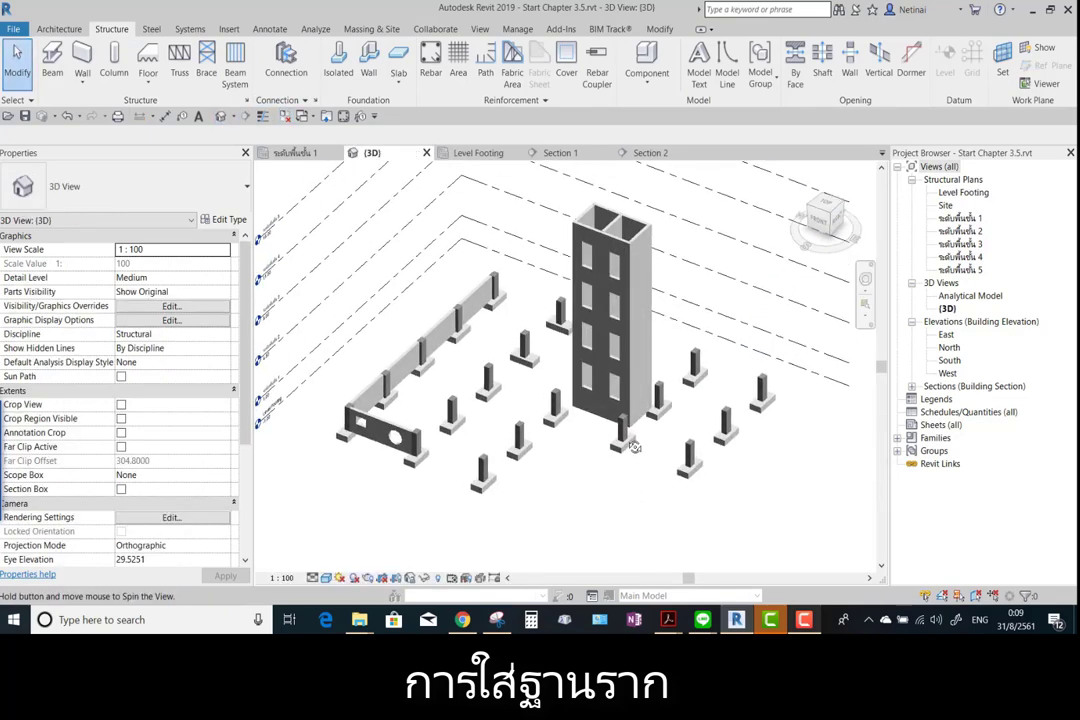
pyautogui.keyDown('shift'); pyautogui.moveTo(633, 446); pyautogui.dragTo(537, 402, button='middle'); pyautogui.keyUp('shift')
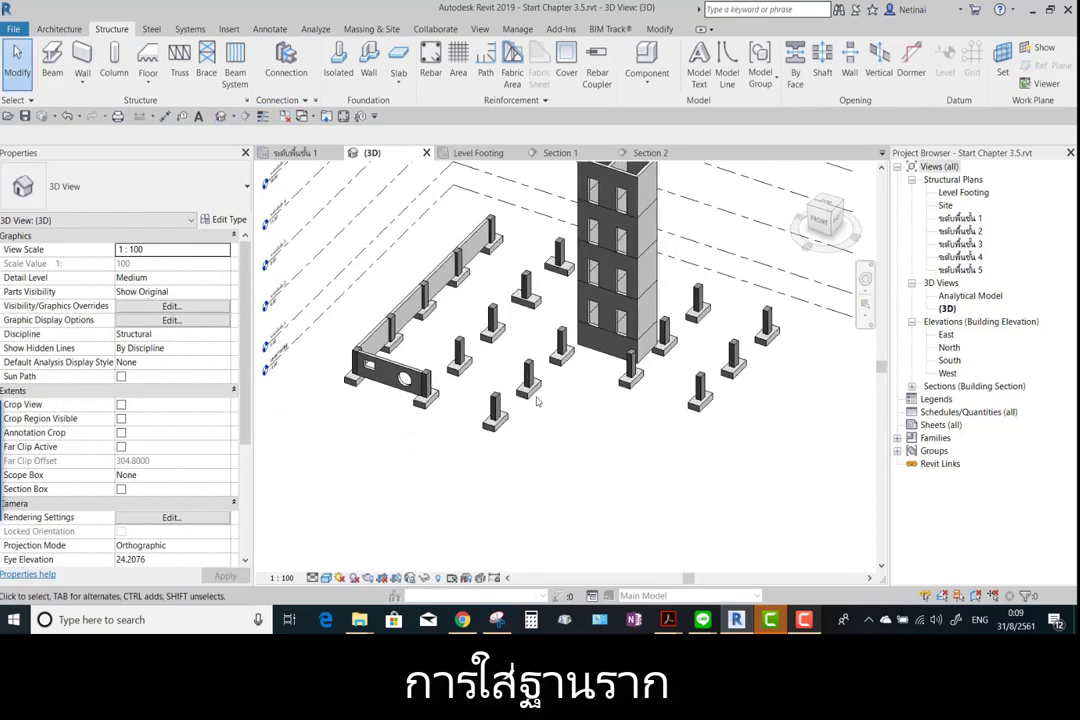
pyautogui.scroll(3, 510, 385)
pyautogui.scroll(1, 470, 362)
pyautogui.keyDown('shift'); pyautogui.moveTo(490, 366); pyautogui.dragTo(475, 362, button='middle'); pyautogui.keyUp('shift')
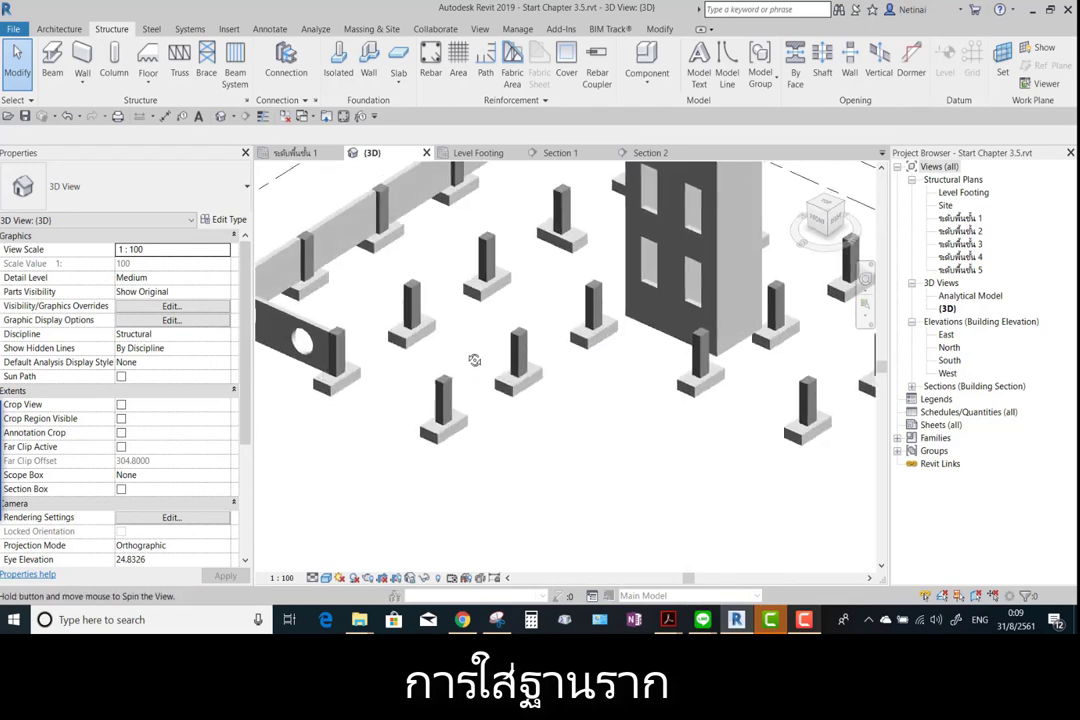
# Select three footings and review the F2 footing type's dimensions without creating a duplicate.
pyautogui.click(408, 326)
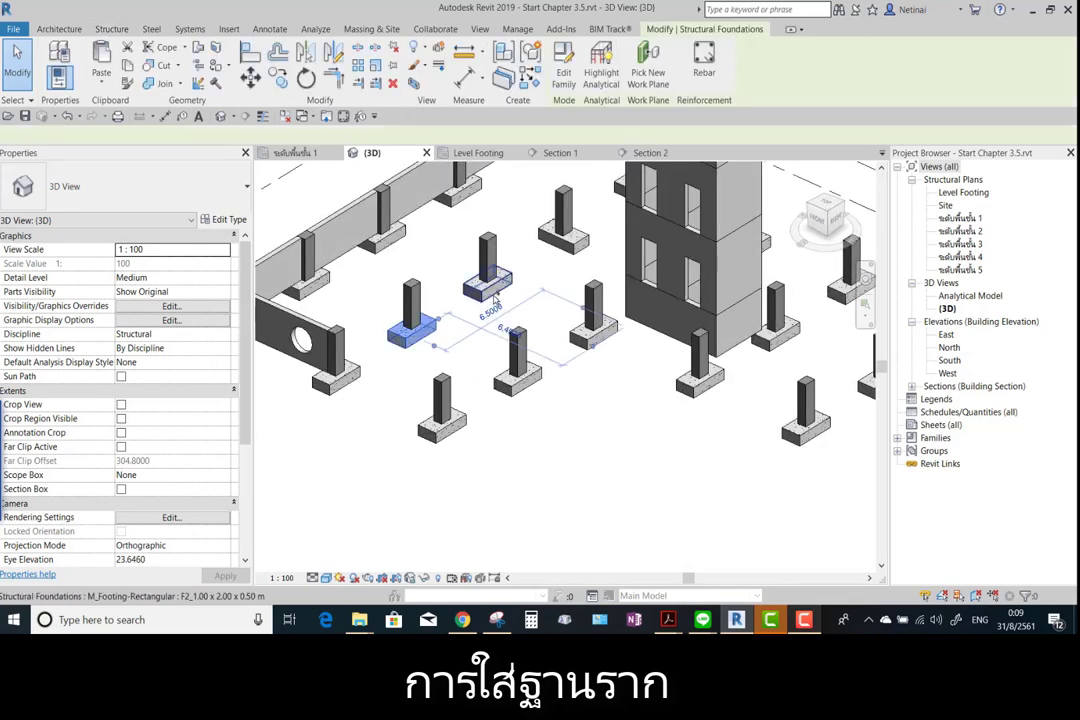
pyautogui.keyDown('ctrl'); pyautogui.click(487, 282); pyautogui.keyUp('ctrl')
pyautogui.keyDown('ctrl'); pyautogui.click(565, 255); pyautogui.keyUp('ctrl')
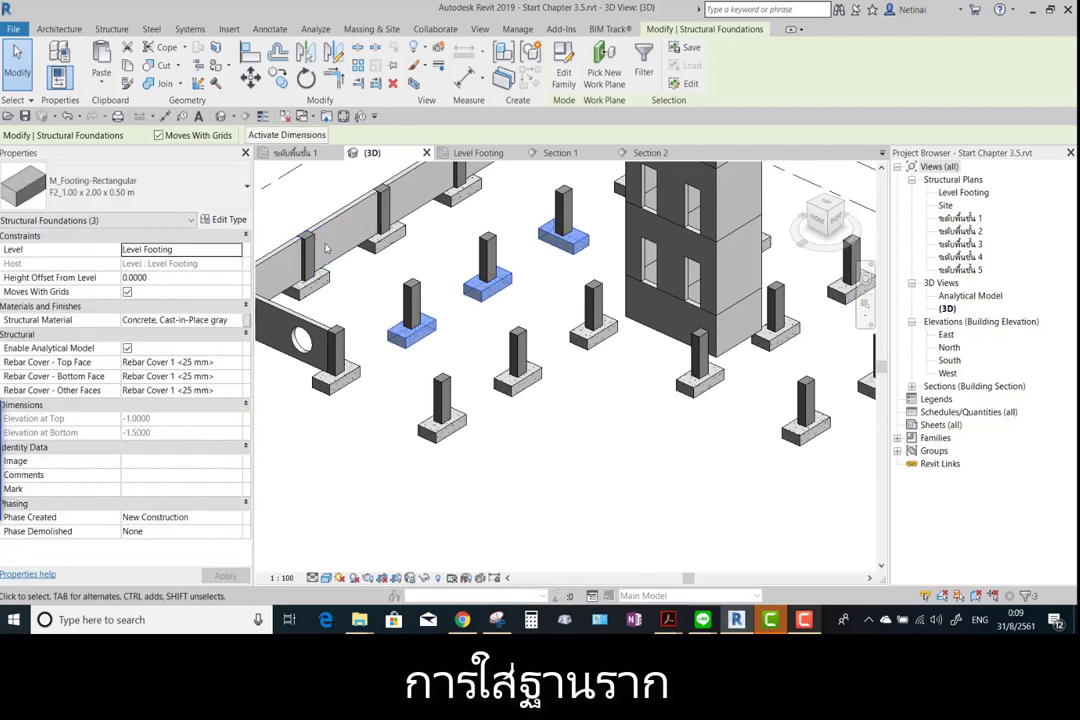
pyautogui.click(222, 219)
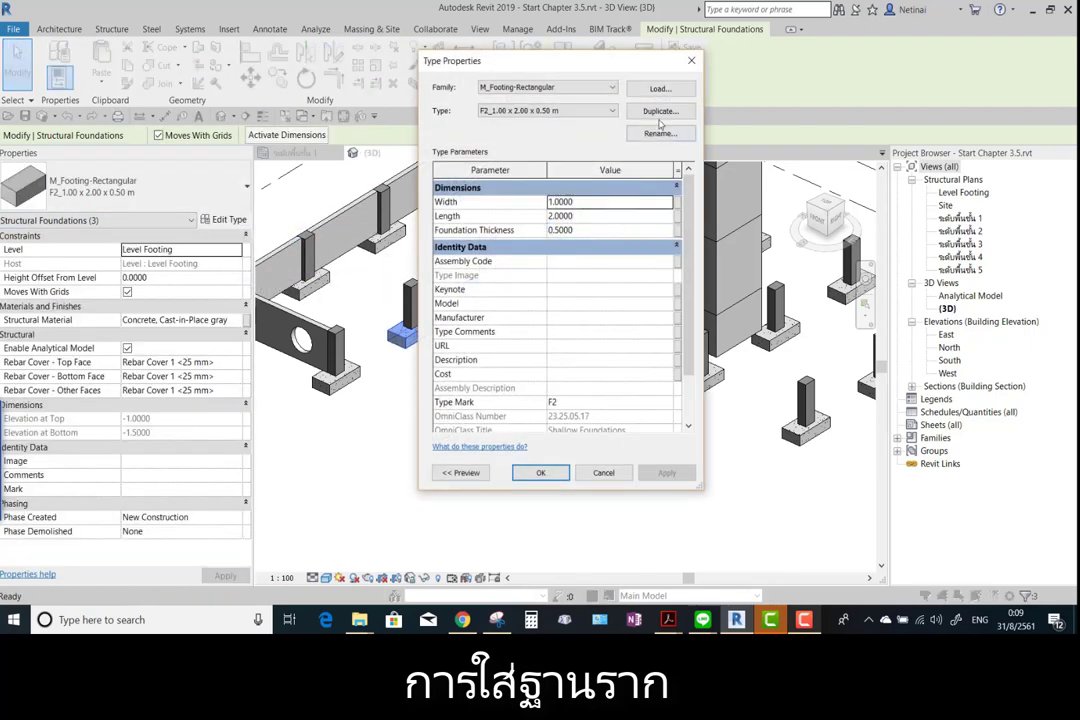
pyautogui.click(659, 111)
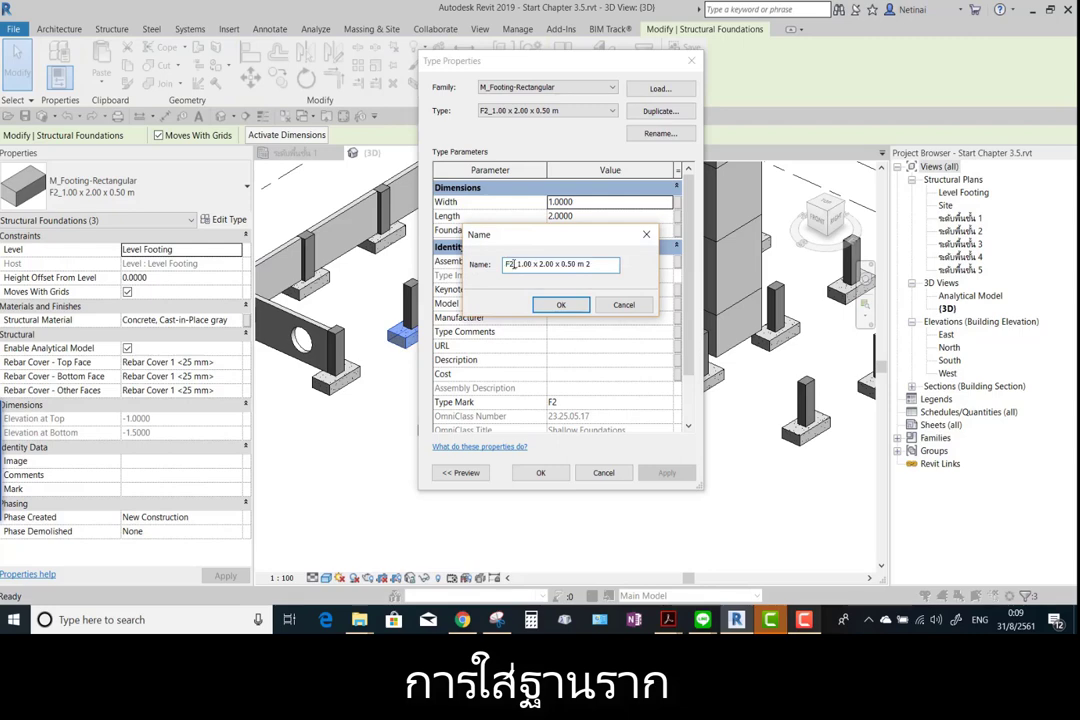
pyautogui.keyDown('shift'); pyautogui.moveTo(600, 450); pyautogui.dragTo(635, 455, button='middle'); pyautogui.keyUp('shift')
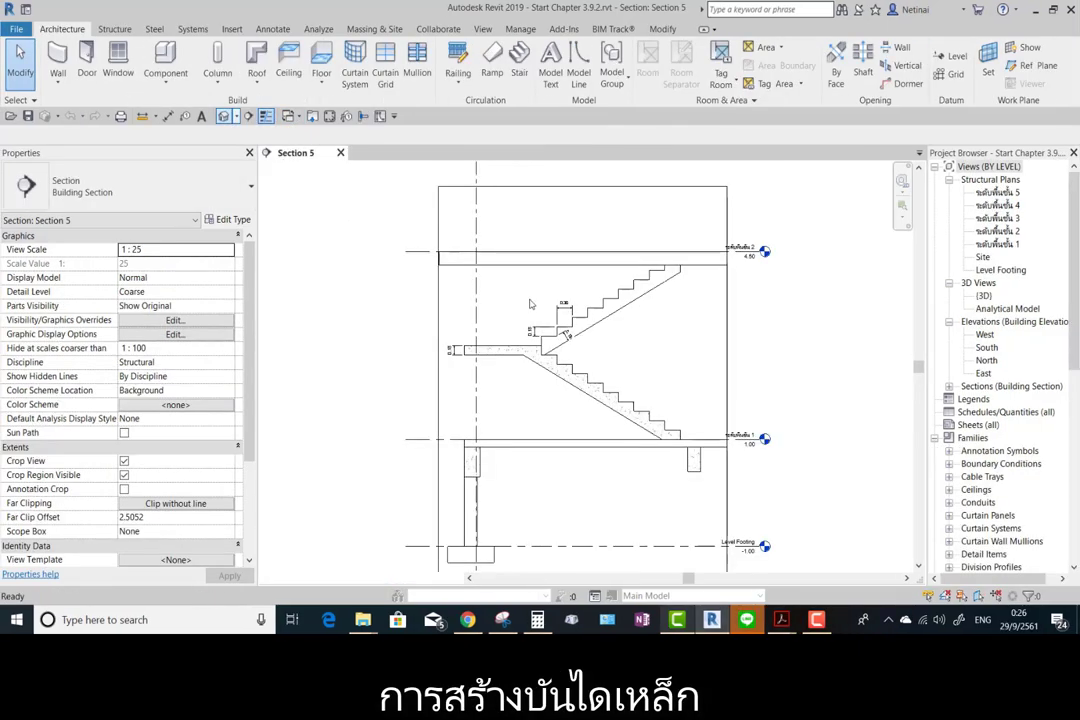
# Orbit the 3D view to a lower, frontal view of the structure.
pyautogui.click(224, 117)
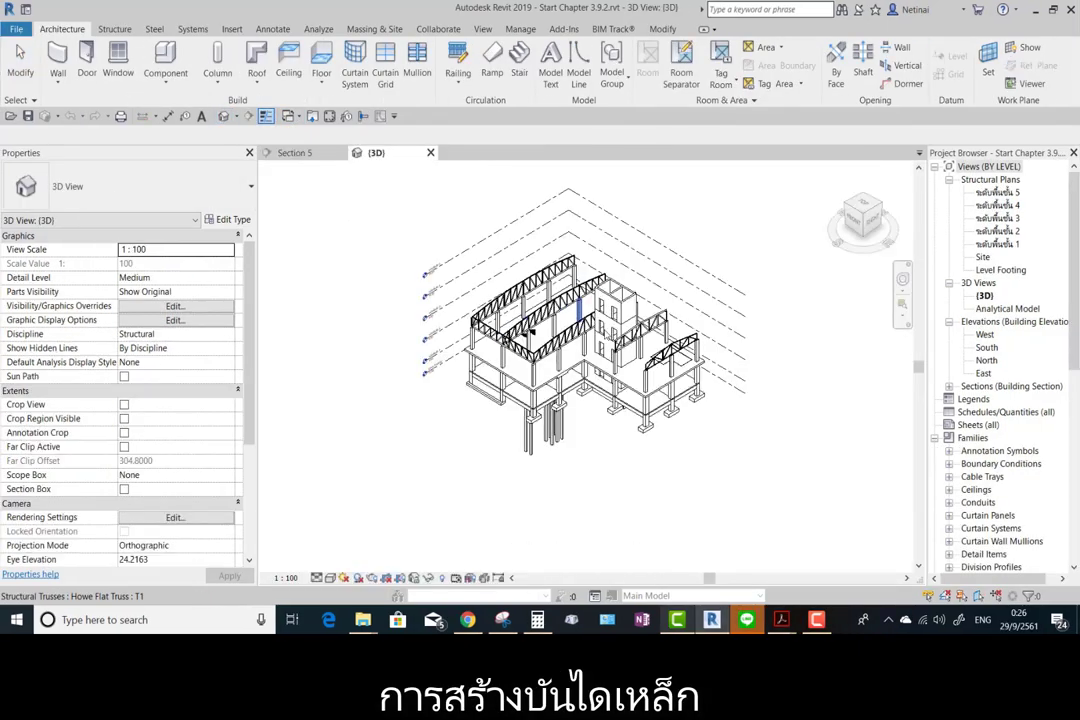
pyautogui.scroll(5, 698, 478)
pyautogui.keyDown('shift'); pyautogui.moveTo(698, 478); pyautogui.dragTo(711, 424, button='middle'); pyautogui.keyUp('shift')
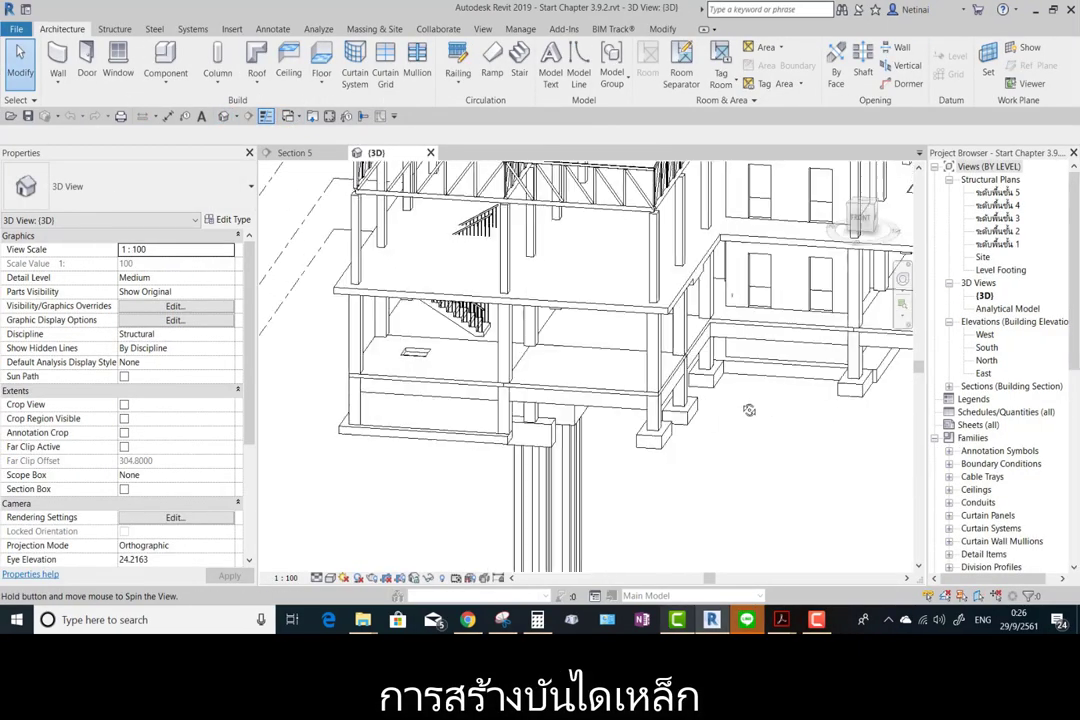
# Start the Beam tool (BM) on level 1 with the H300x150x32 wide-flange type.
pyautogui.press('b')
pyautogui.press('m')
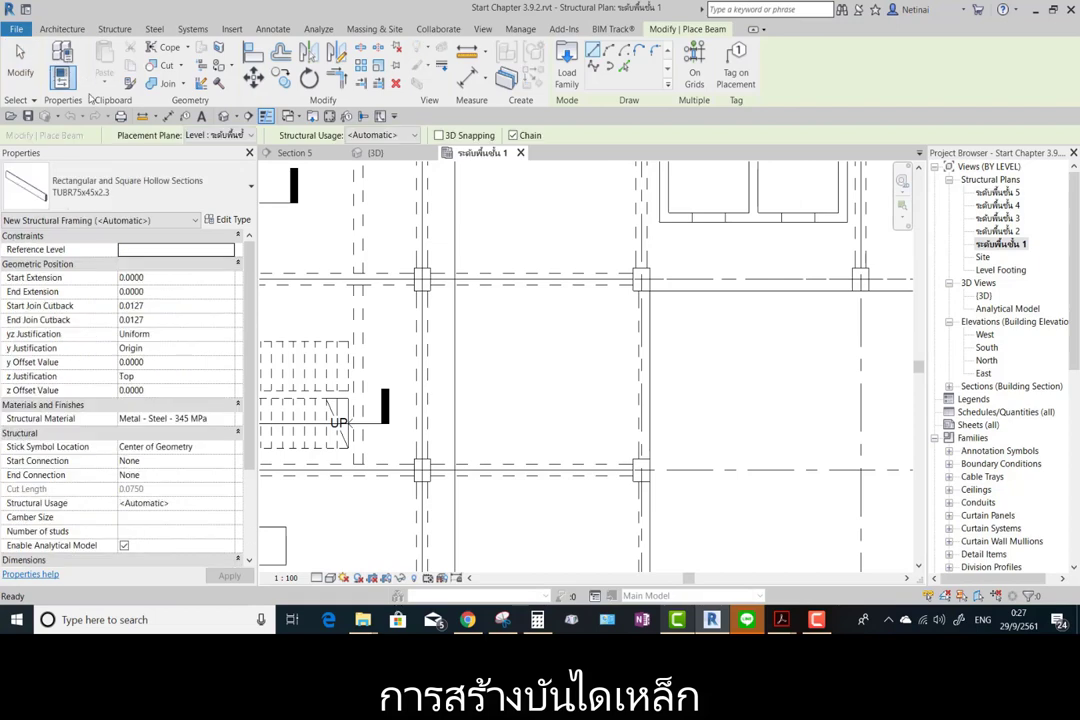
pyautogui.click(128, 186)
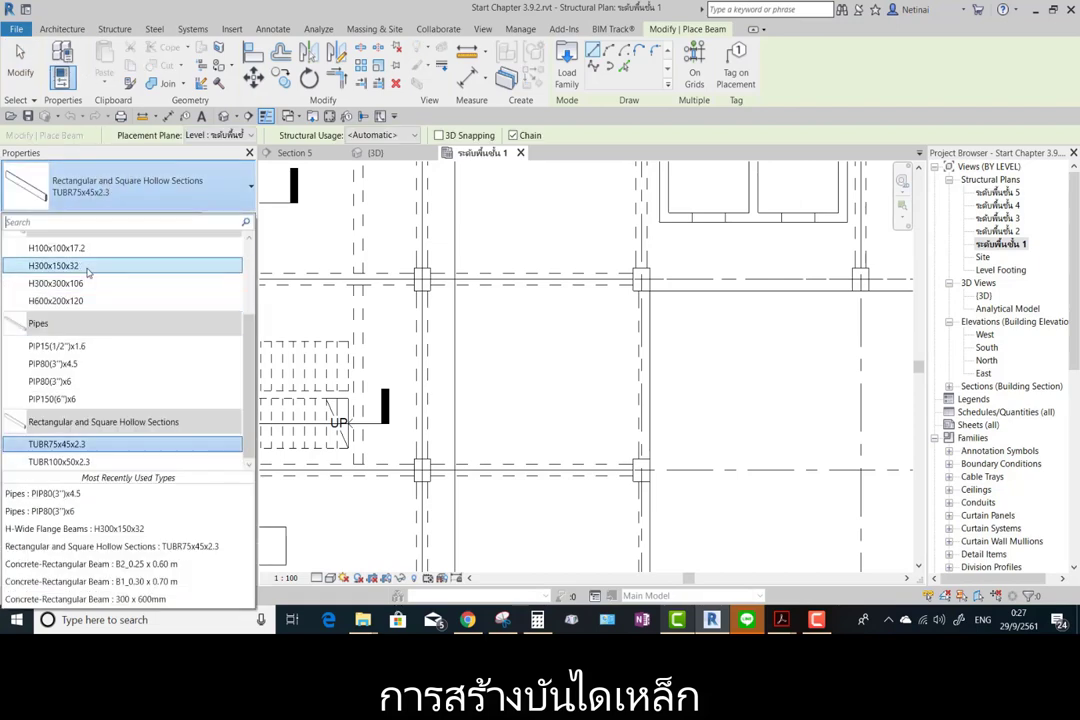
pyautogui.scroll(3, 74, 300)
pyautogui.click(75, 337)
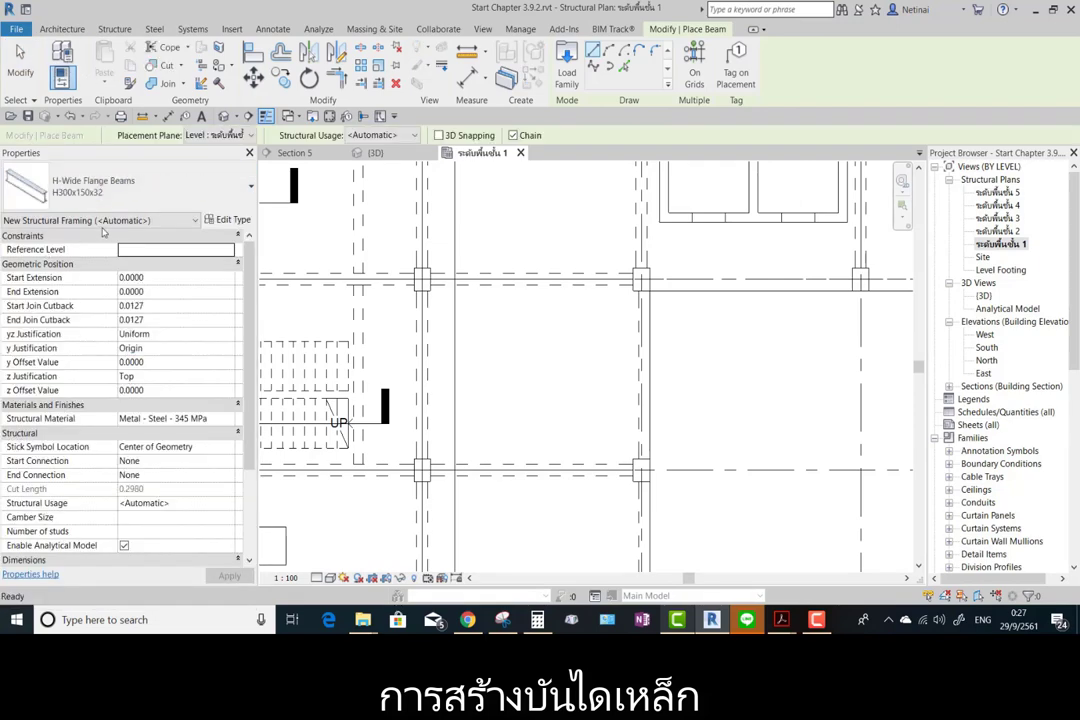
pyautogui.scroll(2, 510, 417)
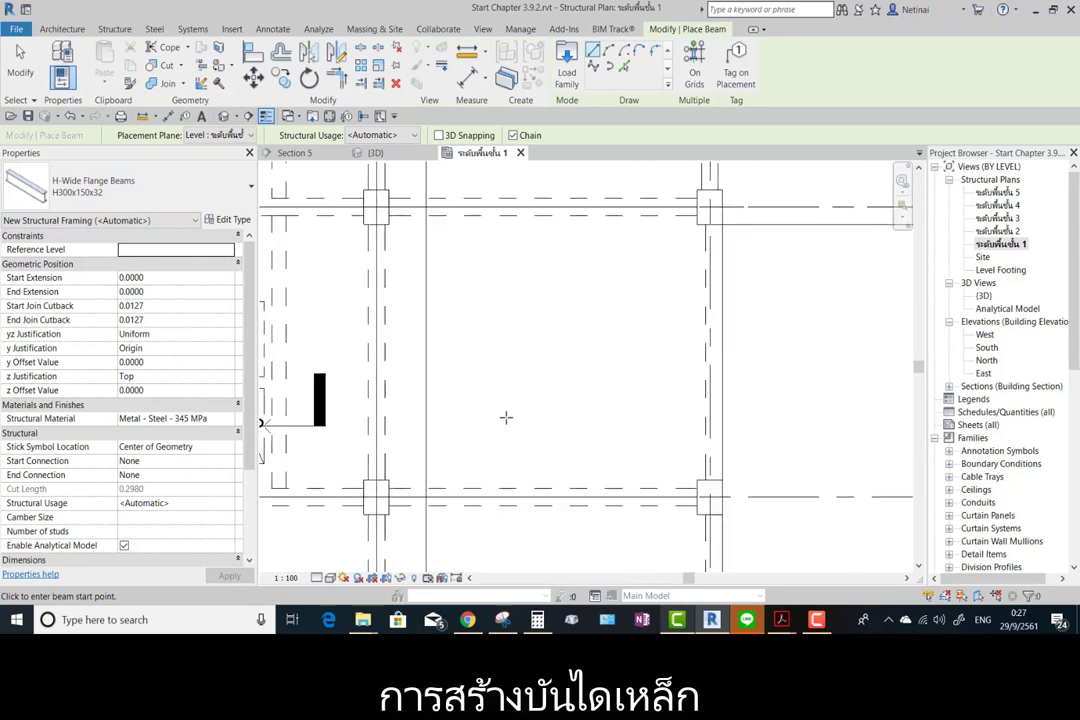
# Draw a single H300x150x32 beam about 2.1 m long beside the stair.
pyautogui.click(506, 415)
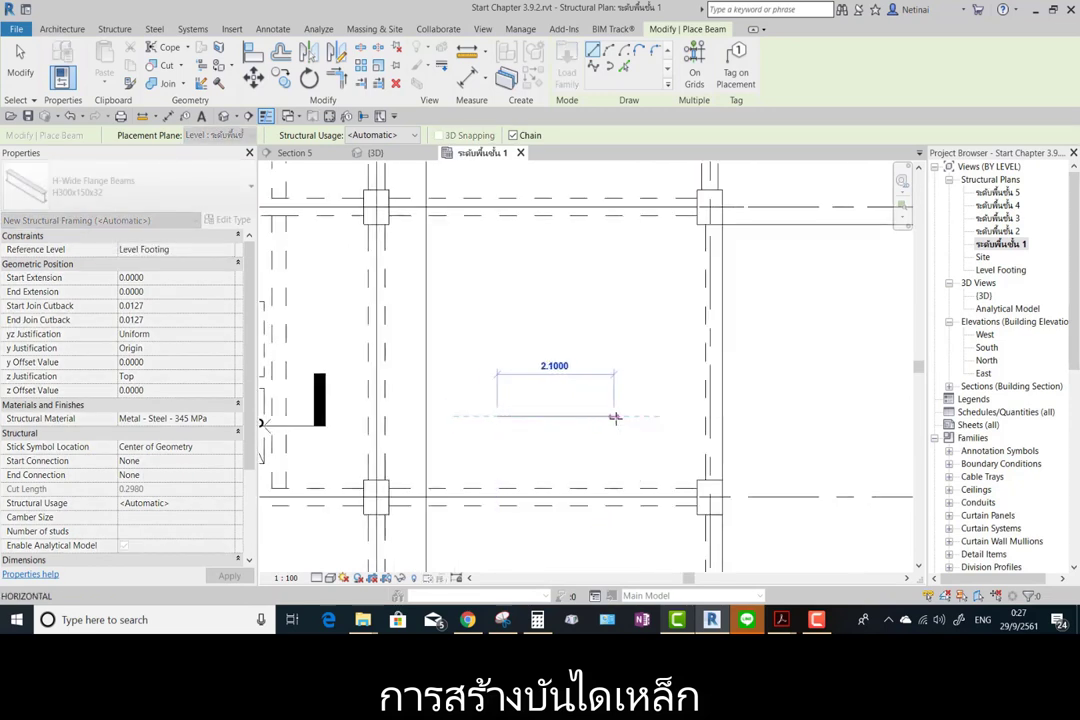
pyautogui.click(619, 416)
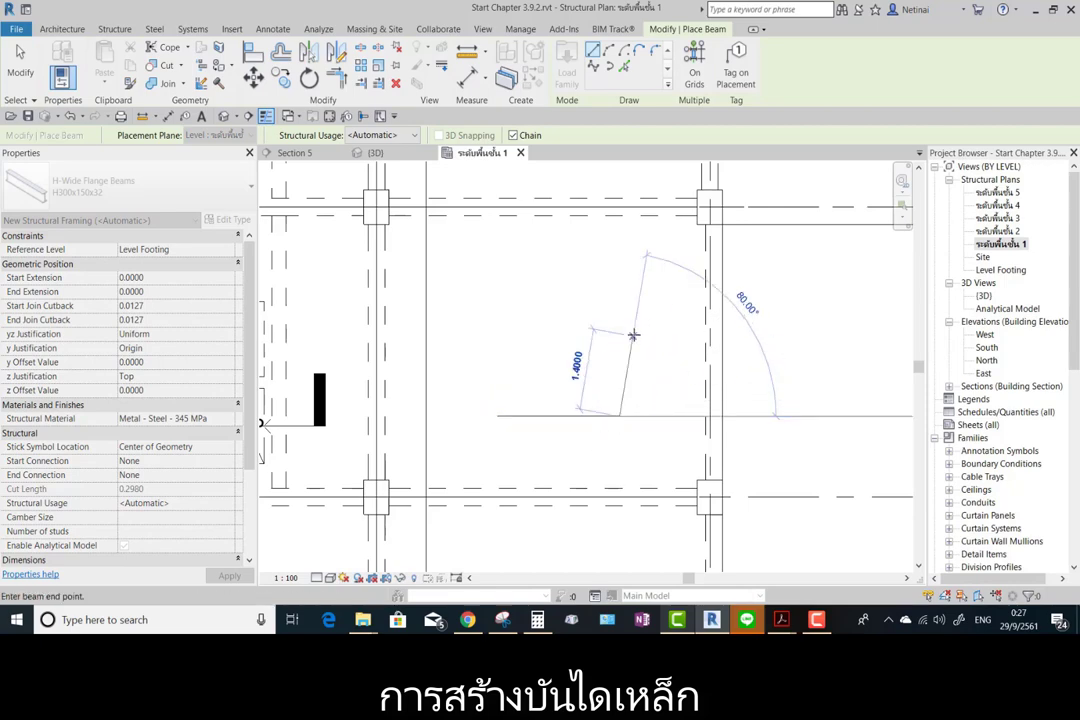
pyautogui.press('Escape')
pyautogui.press('Escape')
pyautogui.scroll(-3, 536, 294)
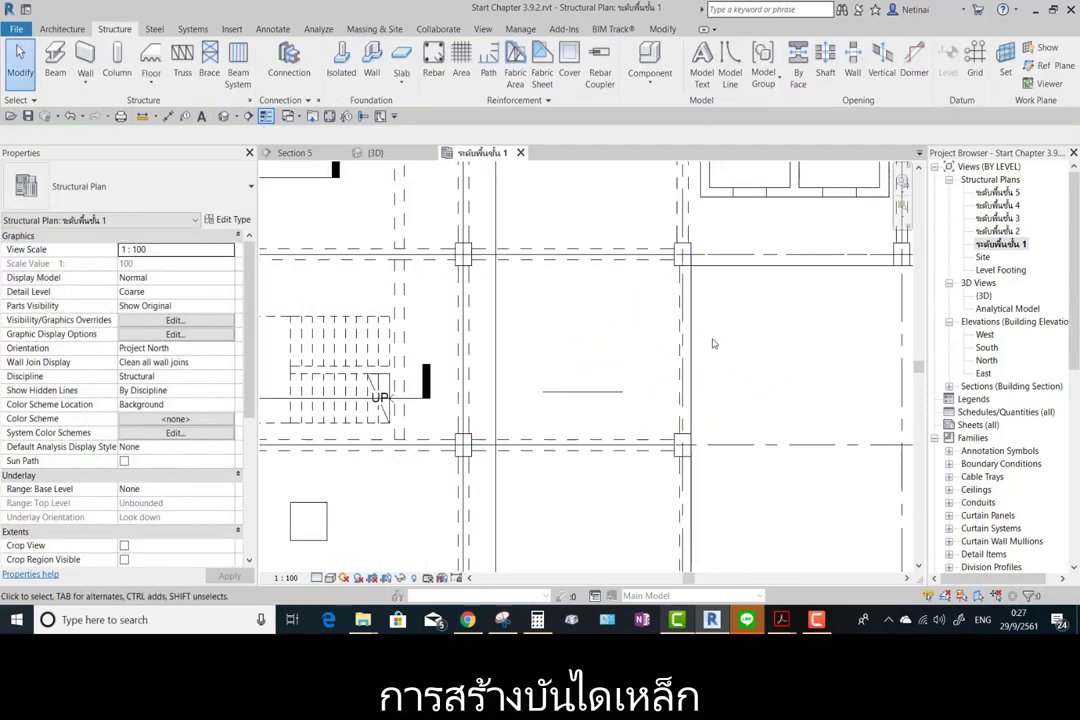
pyautogui.moveTo(613, 280); pyautogui.dragTo(575, 317, button='middle')
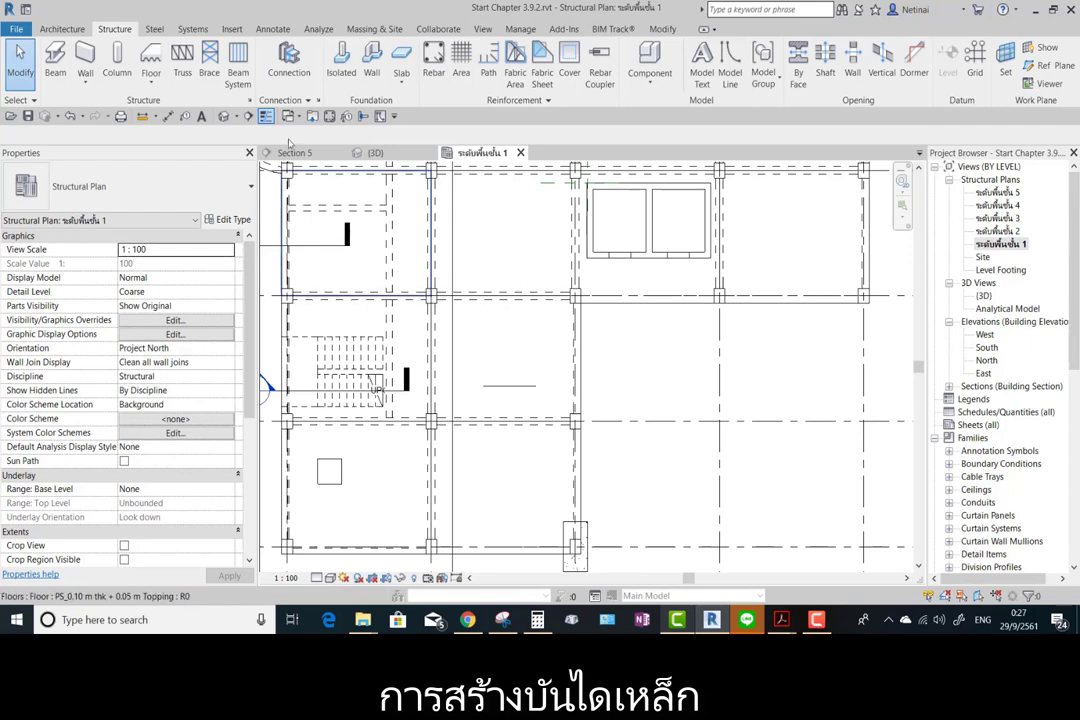
# Cut a section across the first stair beam and raise its end offset to 1.75 m.
pyautogui.click(247, 117)
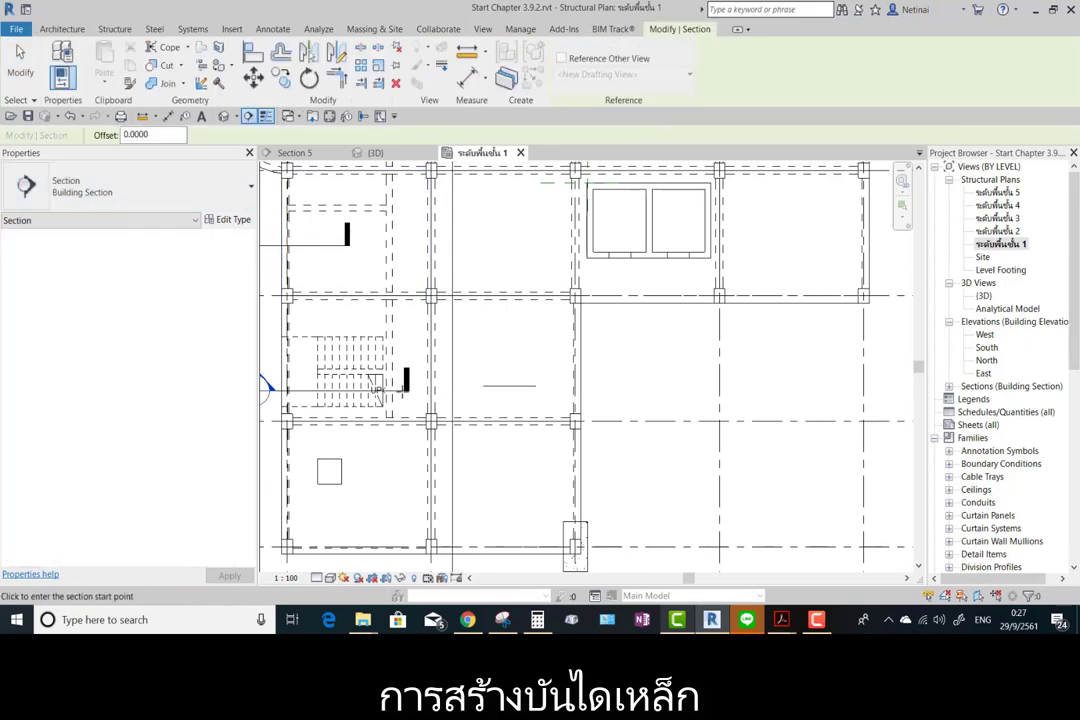
pyautogui.click(379, 395)
pyautogui.click(601, 396)
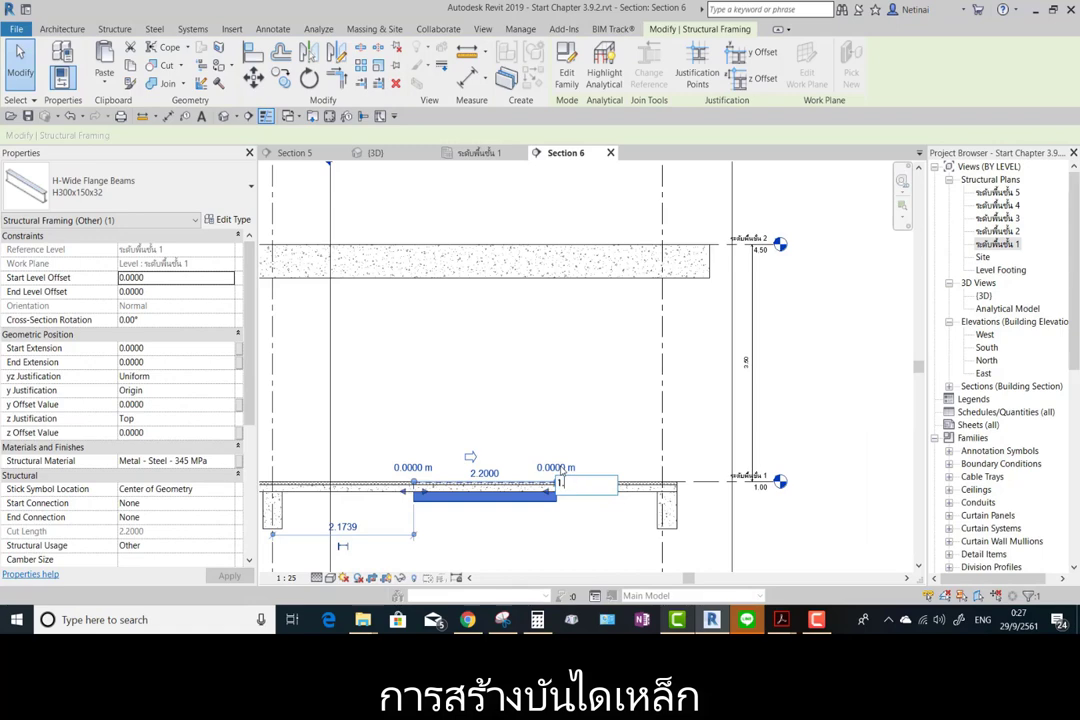
pyautogui.write('.75')
pyautogui.press('Return')
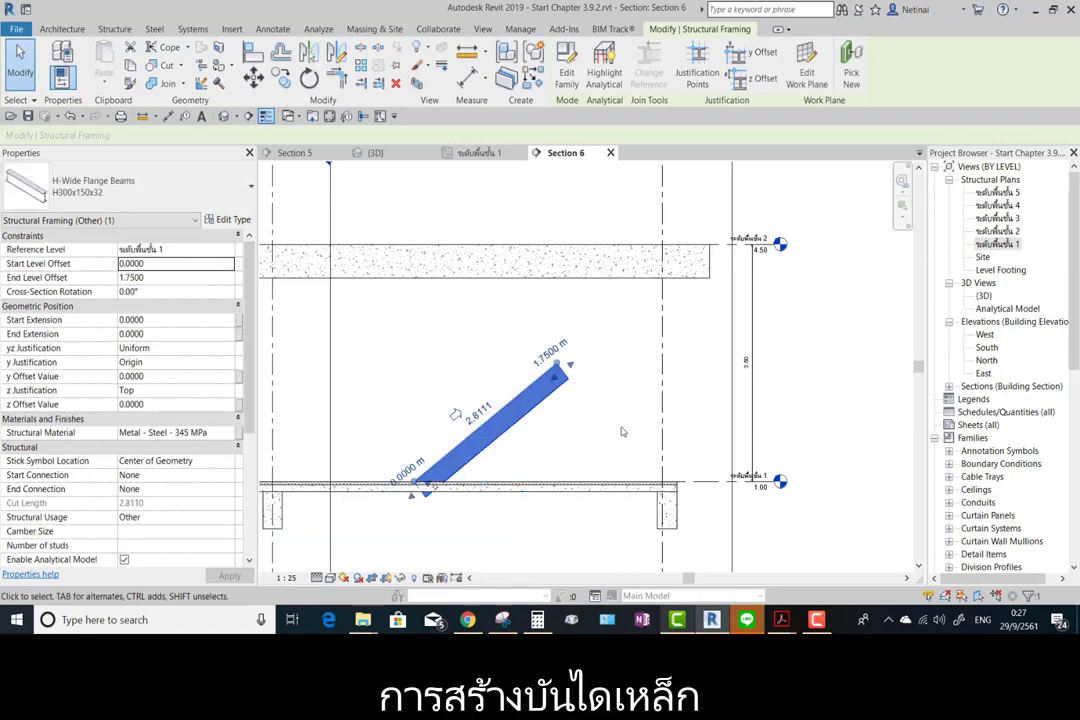
pyautogui.press('Escape')
pyautogui.scroll(4, 410, 500)
pyautogui.scroll(-4, 458, 462)
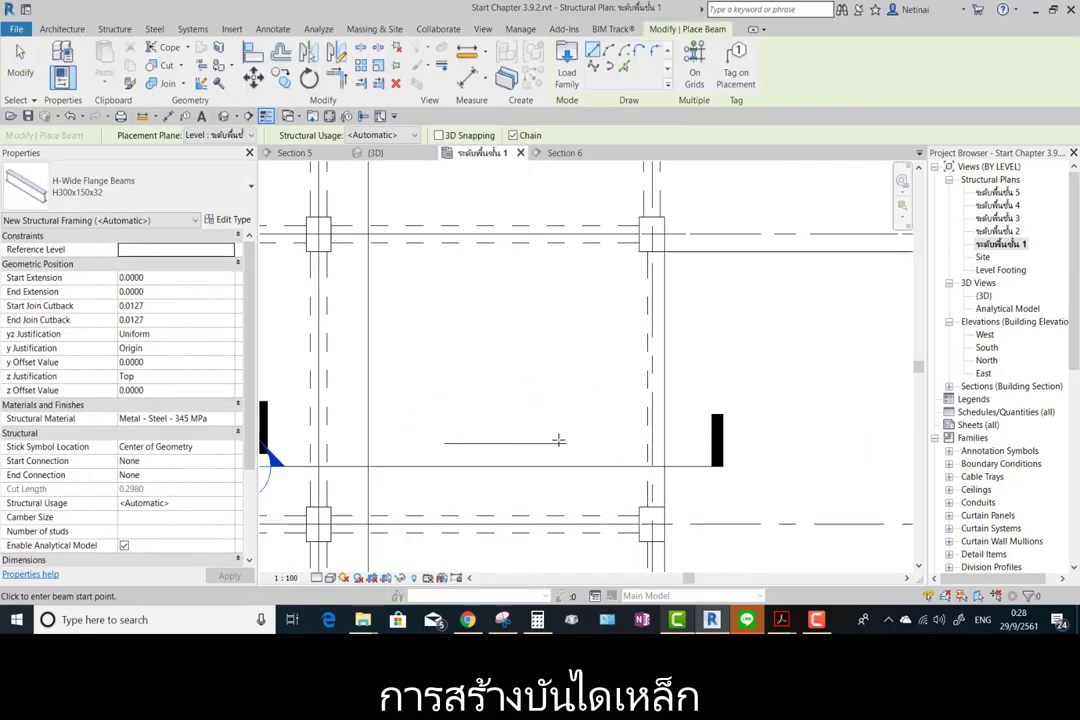
# Draw a short landing beam ending near grid 3.
pyautogui.press('Escape')
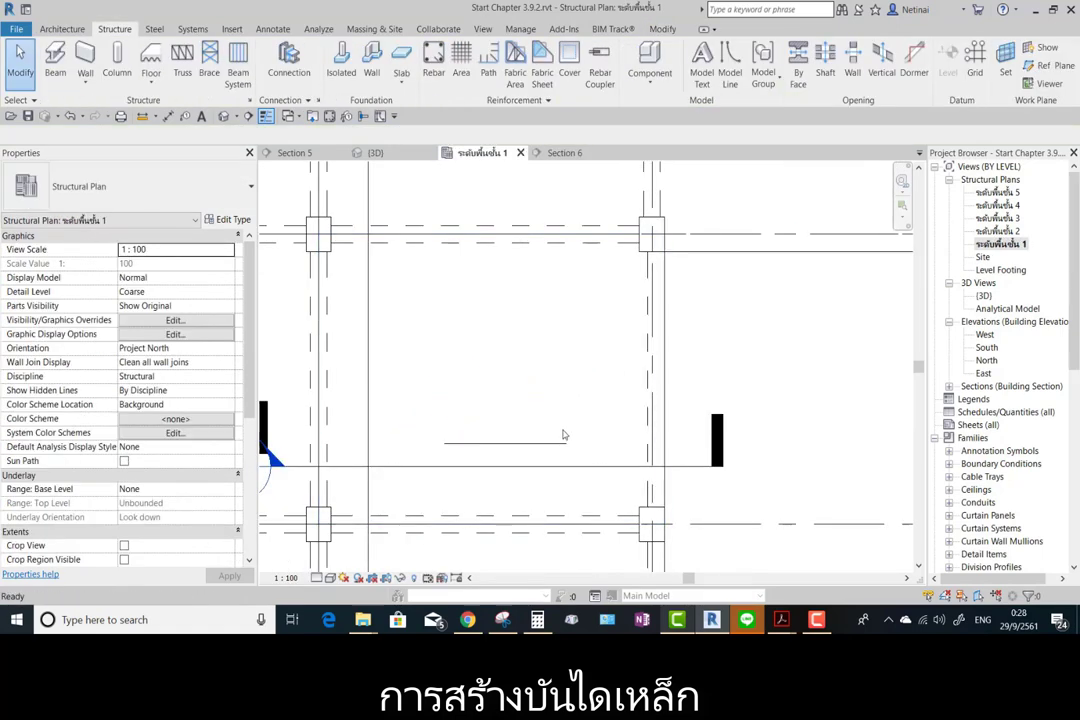
pyautogui.scroll(-2, 566, 434)
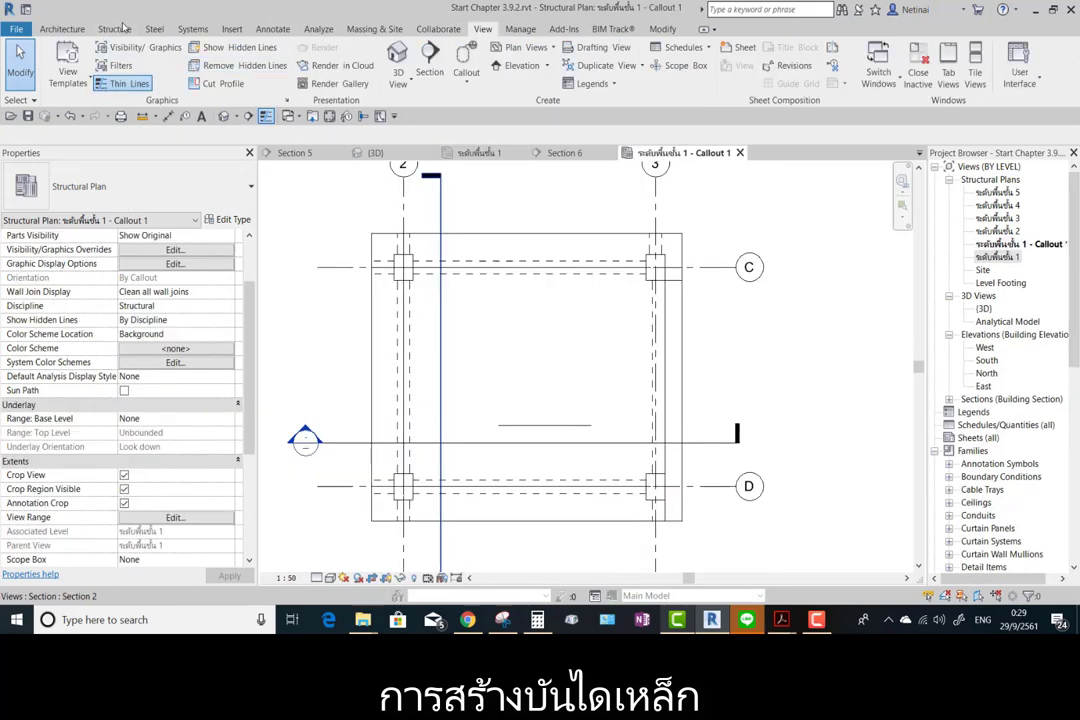
pyautogui.click(114, 29)
pyautogui.click(64, 60)
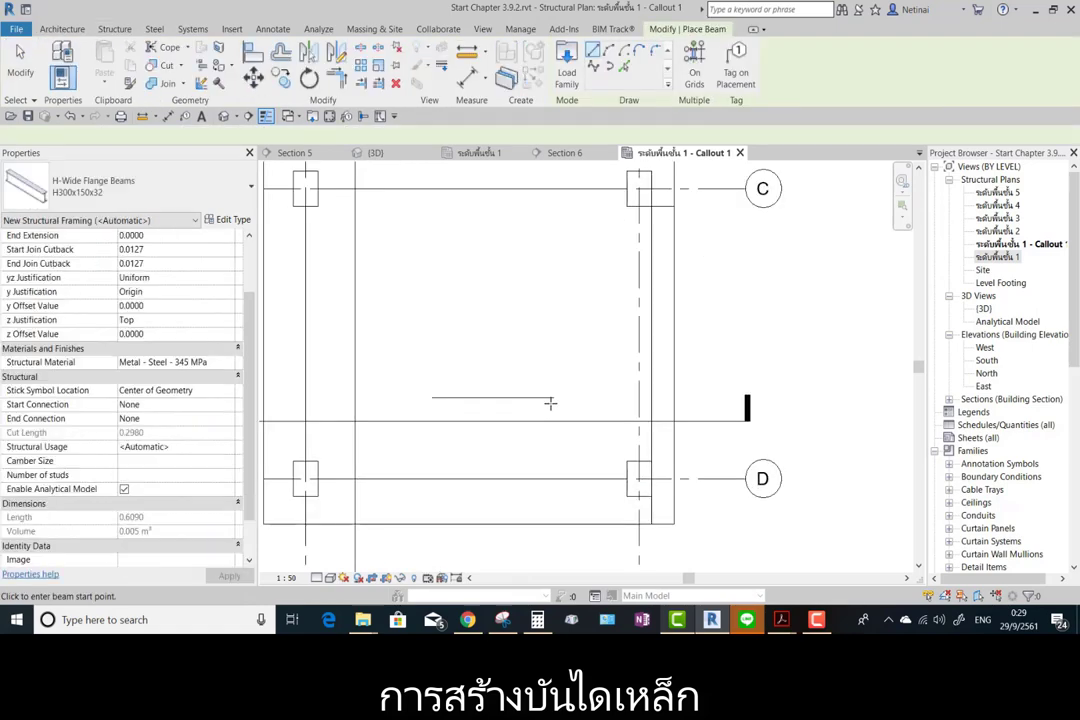
pyautogui.scroll(3, 552, 406)
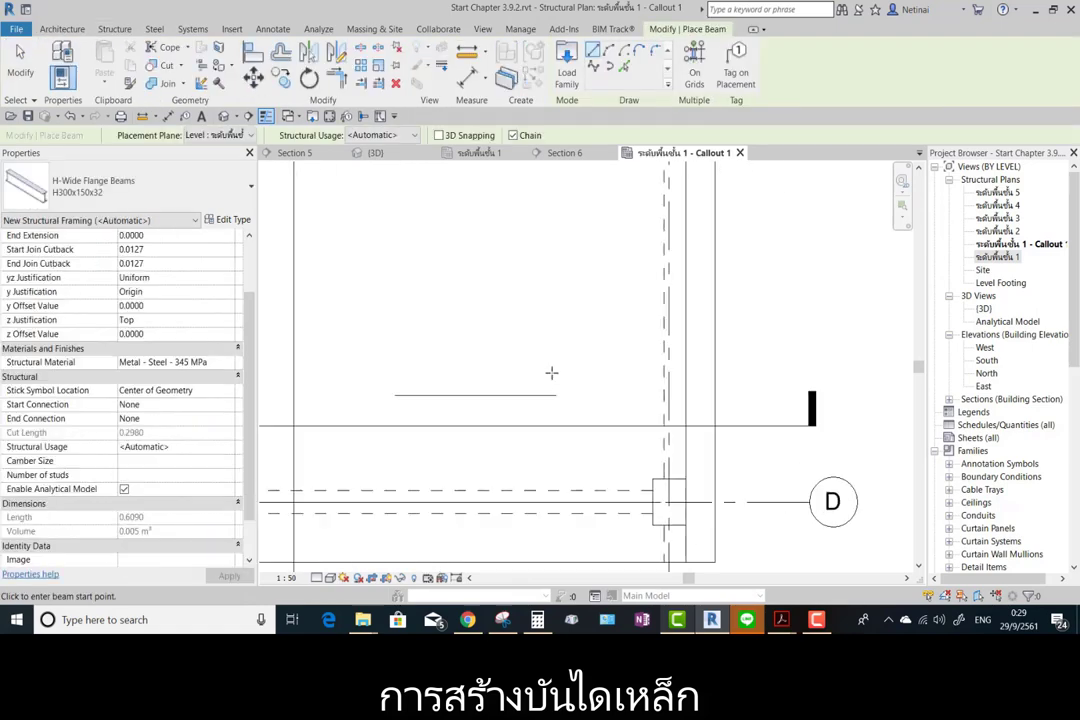
pyautogui.click(539, 363)
pyautogui.click(690, 362)
pyautogui.press('Escape')
pyautogui.press('Escape')
pyautogui.scroll(-2, 410, 405)
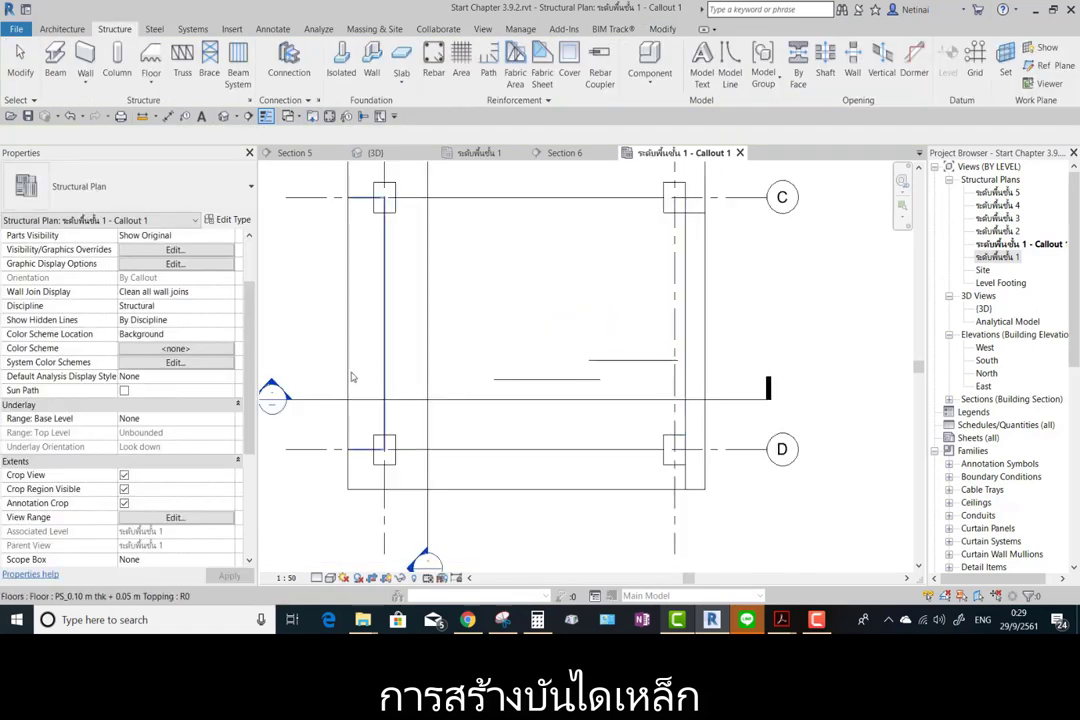
# In Section 6, select the landing beam and set its offsets to 1.75 m.
pyautogui.click(560, 379)
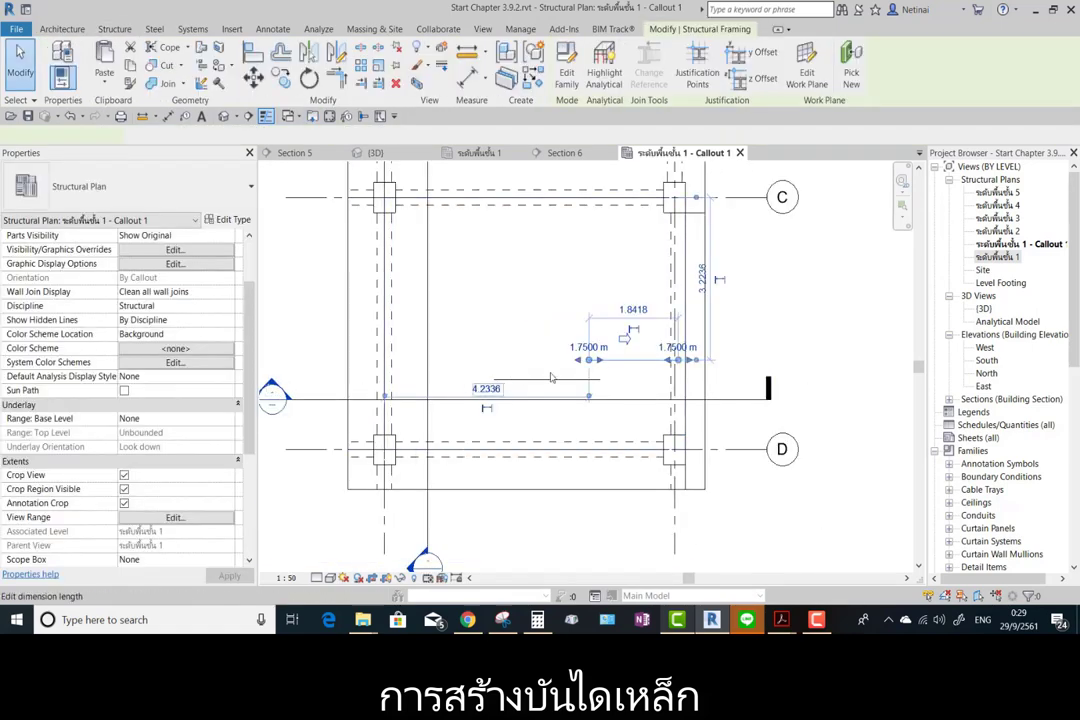
pyautogui.press('Escape')
pyautogui.scroll(1, 560, 390)
pyautogui.scroll(-3, 389, 404)
pyautogui.doubleClick(389, 404)
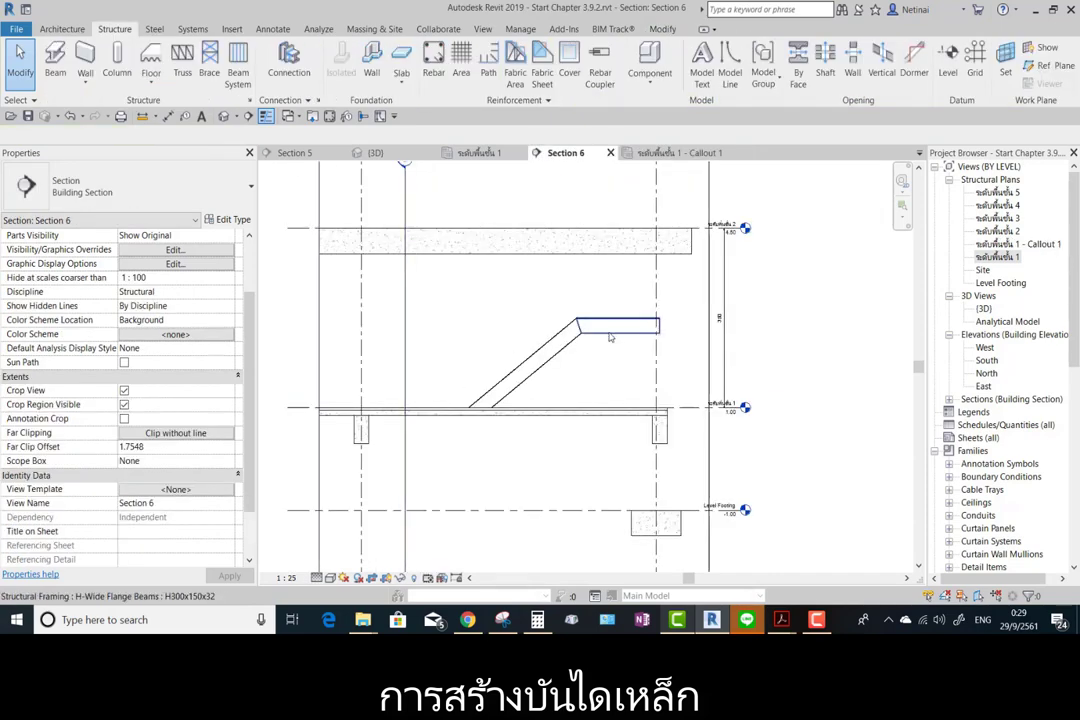
pyautogui.click(545, 278)
pyautogui.scroll(3, 545, 278)
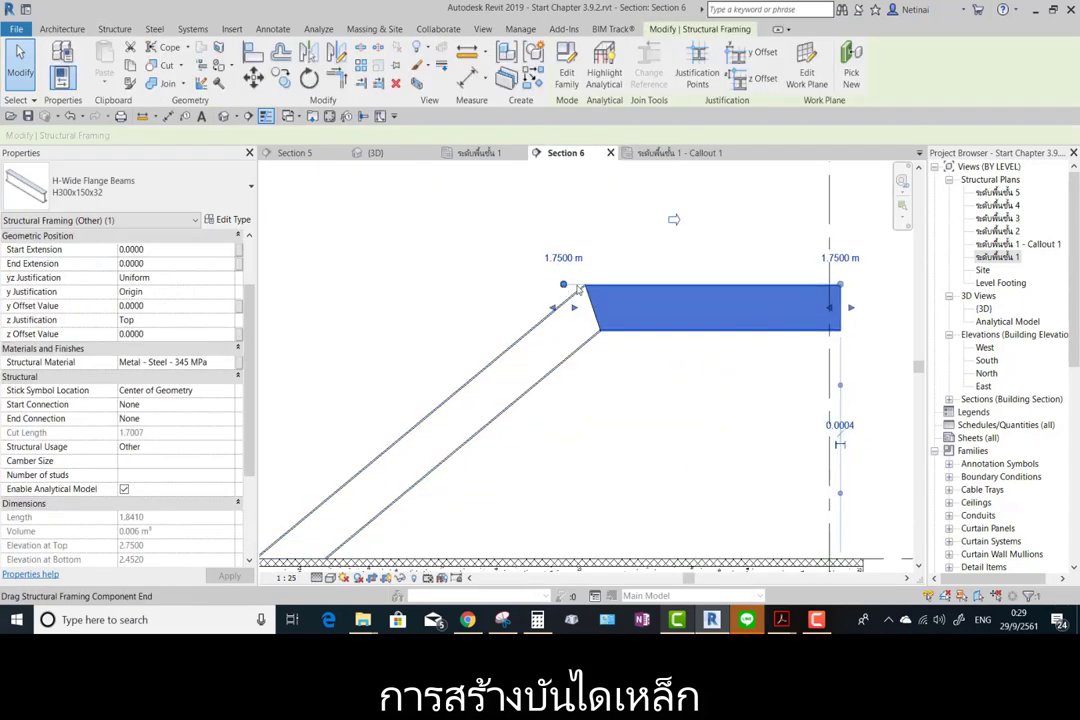
# Back in the Callout 1 plan, set the detail level to Fine.
pyautogui.hotkey('ctrl', 'Tab')
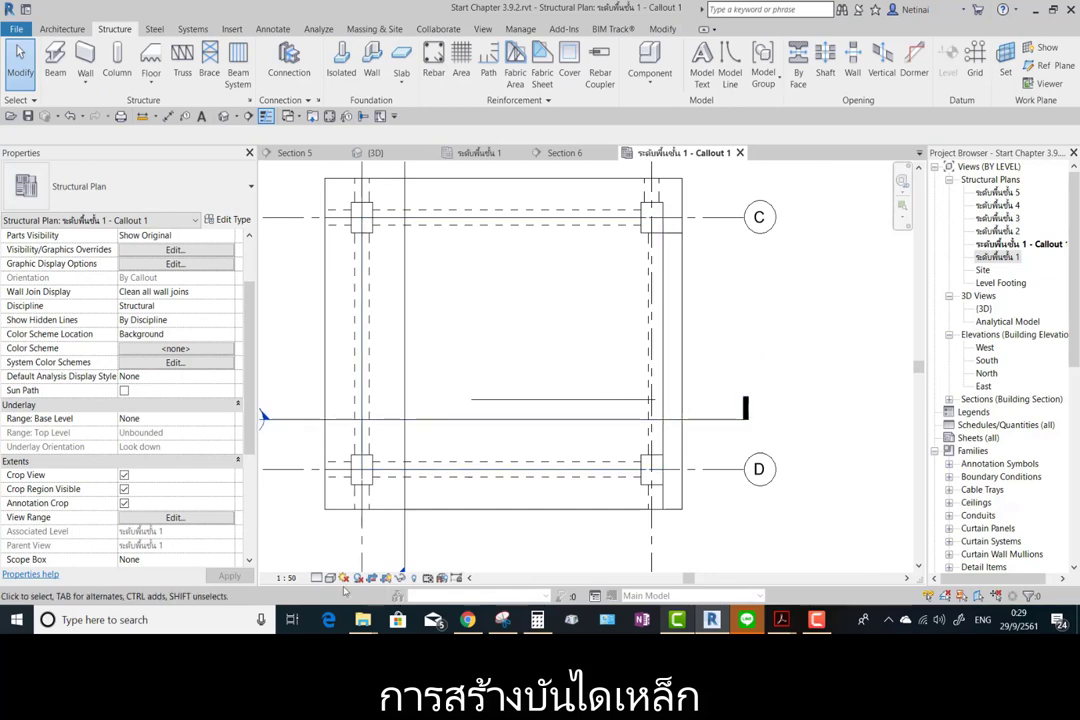
pyautogui.click(317, 578)
pyautogui.click(330, 562)
pyautogui.scroll(2, 690, 369)
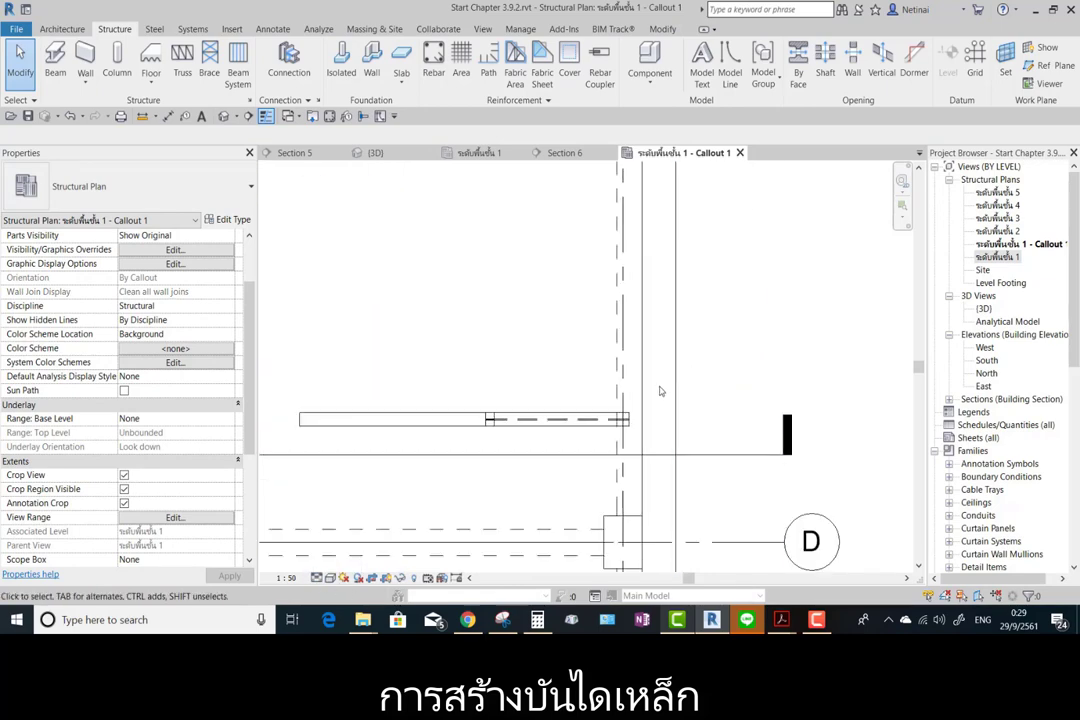
# Place an H-Wide Flange-Column H300x150x32 steel column under the landing beam.
pyautogui.click(117, 62)
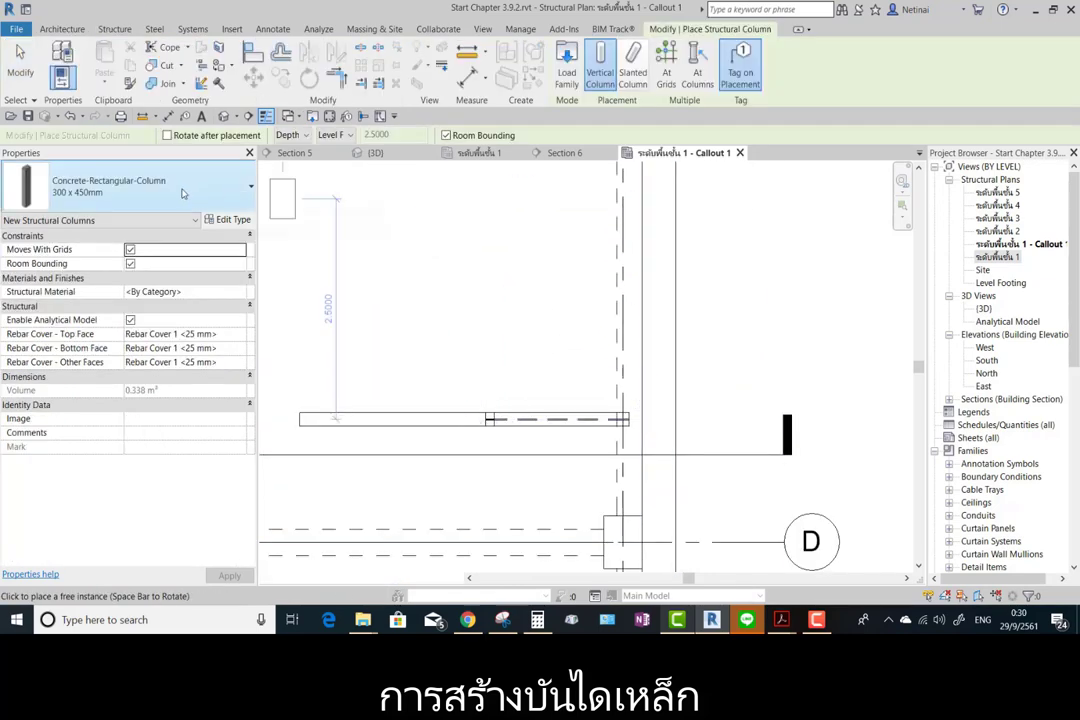
pyautogui.click(120, 186)
pyautogui.click(116, 366)
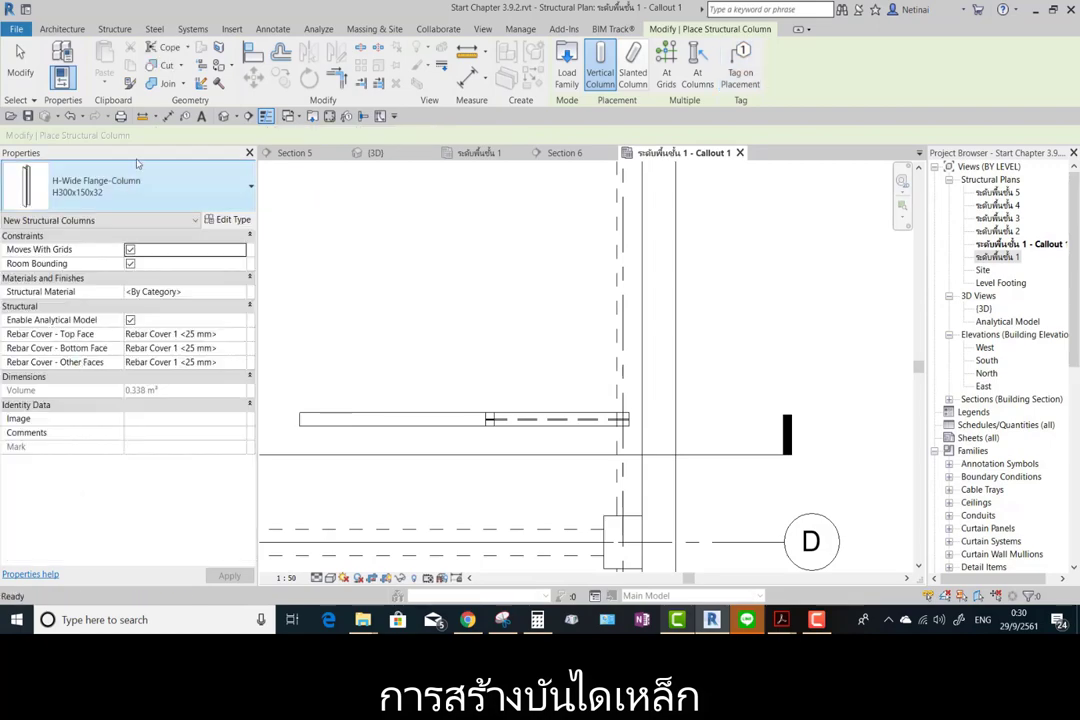
pyautogui.hotkey('ctrl', 'Tab')
pyautogui.keyDown('shift'); pyautogui.moveTo(627, 338); pyautogui.dragTo(560, 242, button='middle'); pyautogui.keyUp('shift')
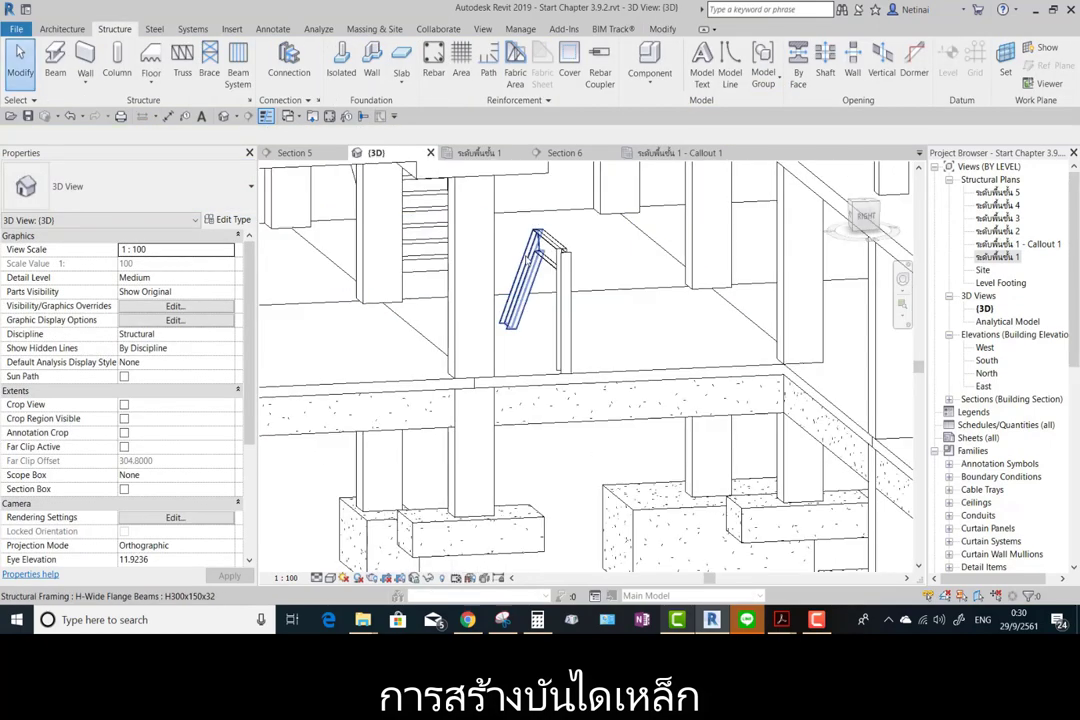
# Set the second stair beam's end offsets to 1.75 m and orbit to review the stair.
pyautogui.click(556, 242)
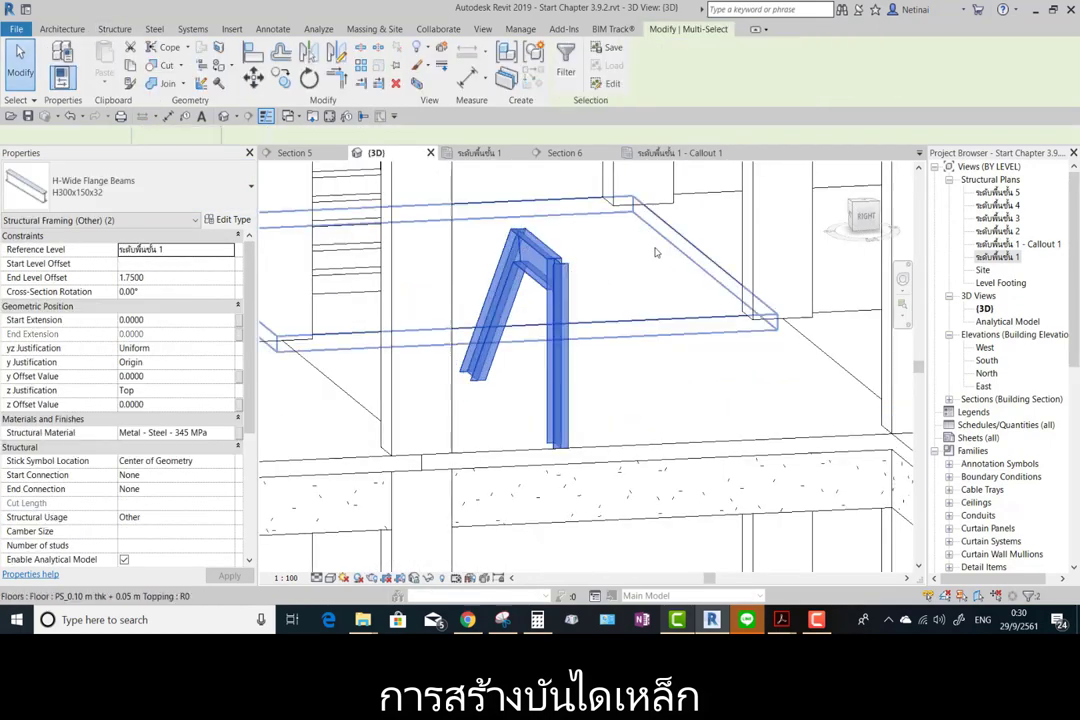
pyautogui.write('1.75')
pyautogui.press('Return')
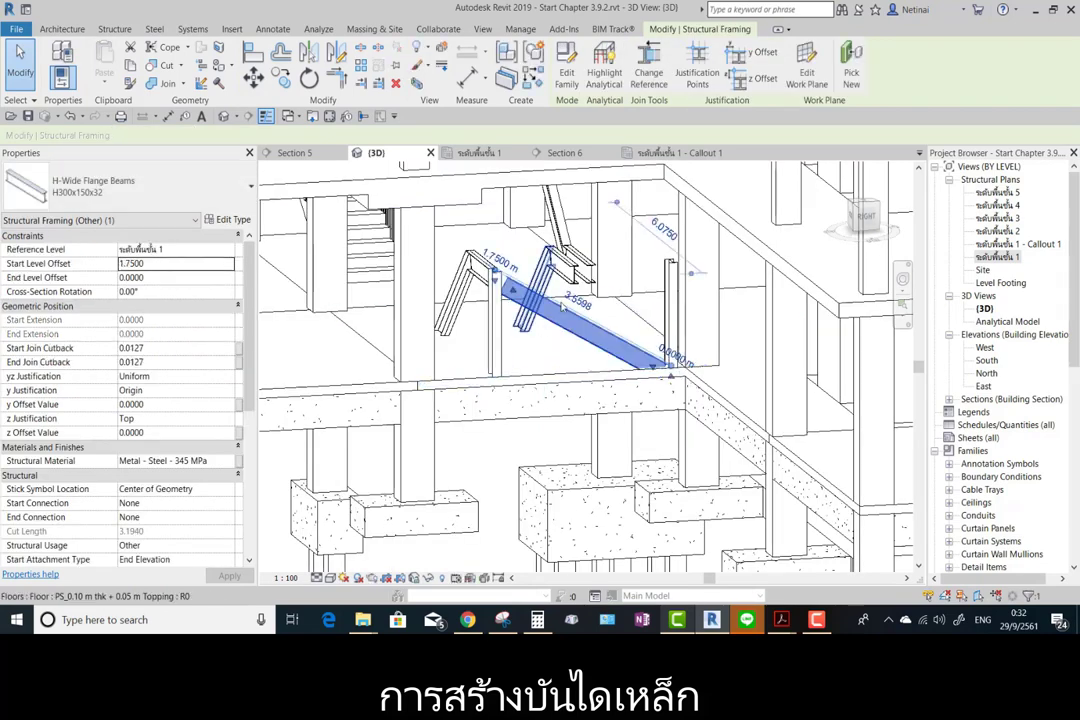
pyautogui.click(676, 358)
pyautogui.write('1.75')
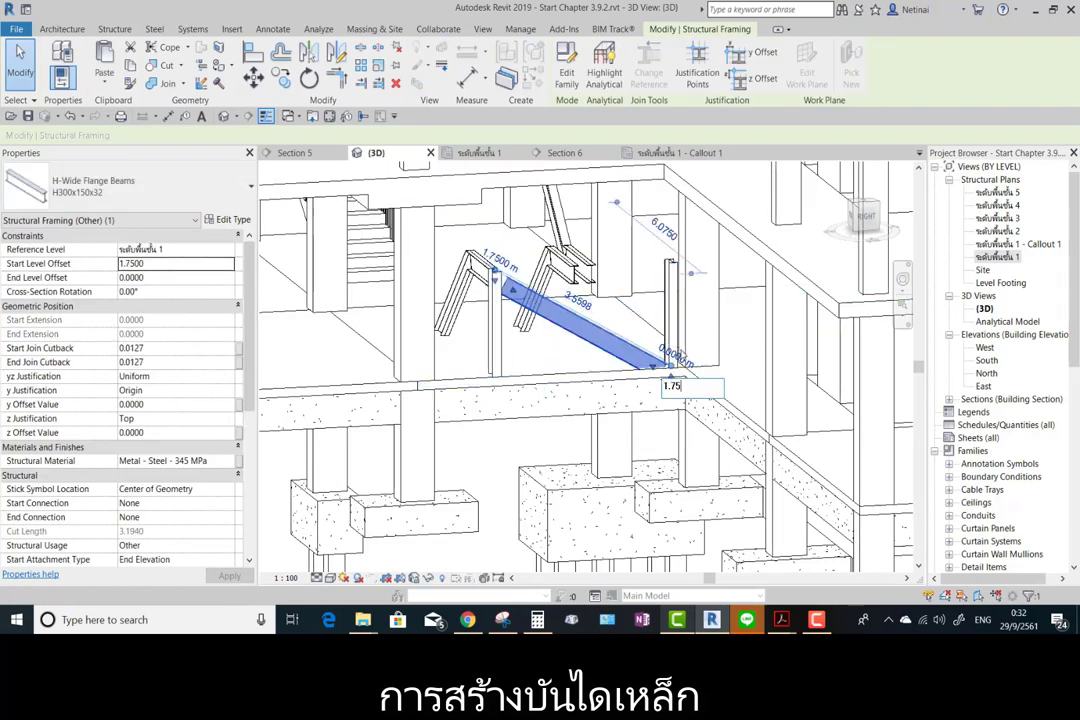
pyautogui.press('Return')
pyautogui.press('Escape')
pyautogui.keyDown('shift'); pyautogui.moveTo(700, 370); pyautogui.dragTo(831, 382, button='middle'); pyautogui.keyUp('shift')
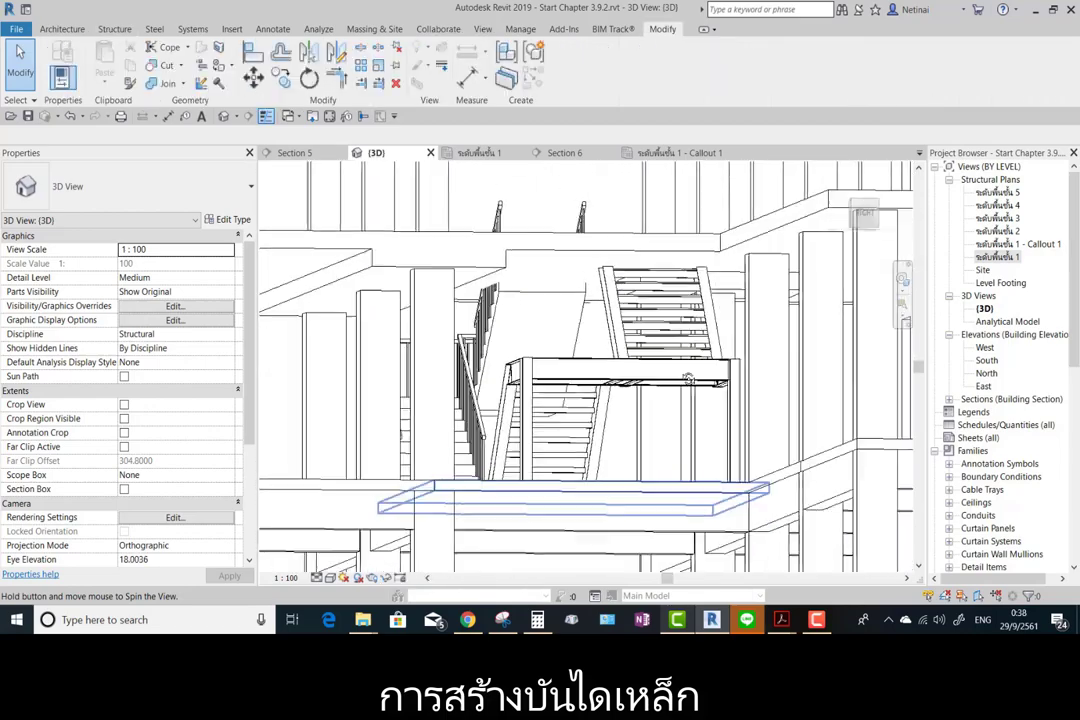
pyautogui.keyDown('shift'); pyautogui.moveTo(688, 378); pyautogui.dragTo(640, 330, button='middle'); pyautogui.keyUp('shift')
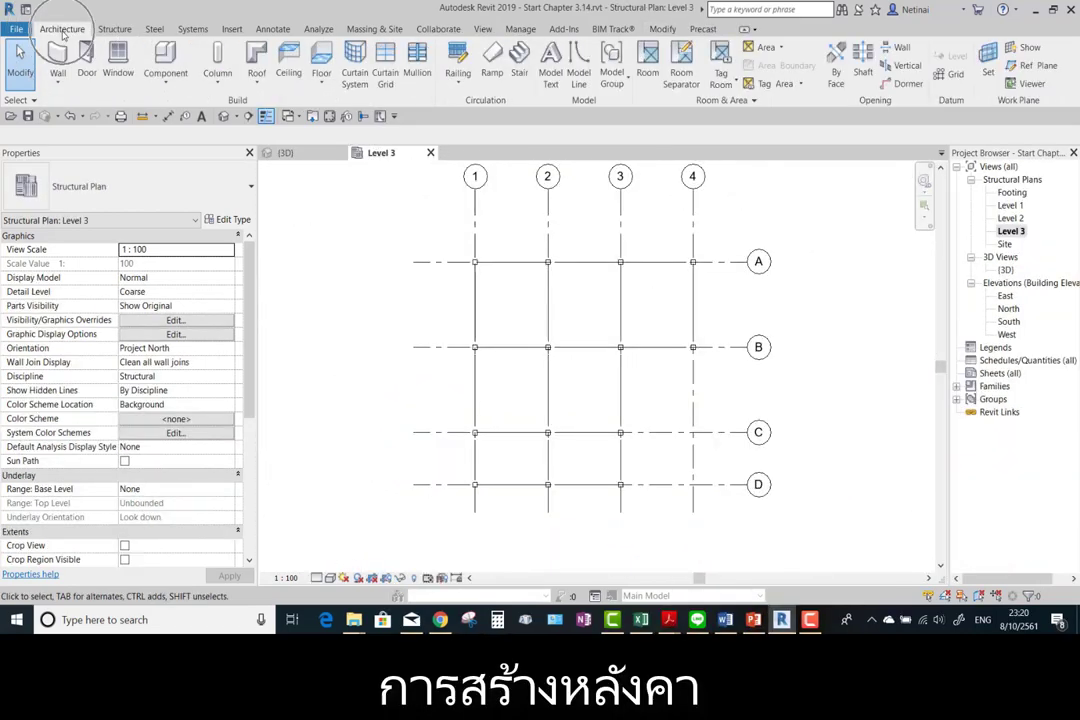
# Sketch a Roof by Footprint boundary on Level 3, offset 1.0 m outside the grid lines.
pyautogui.click(257, 84)
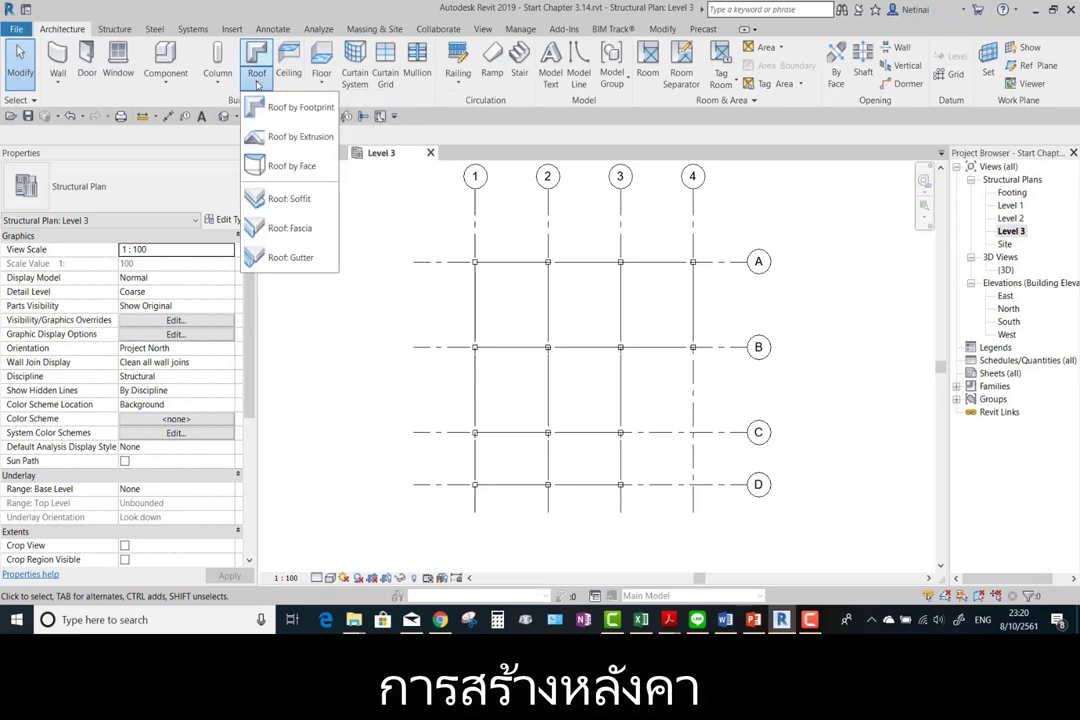
pyautogui.click(293, 109)
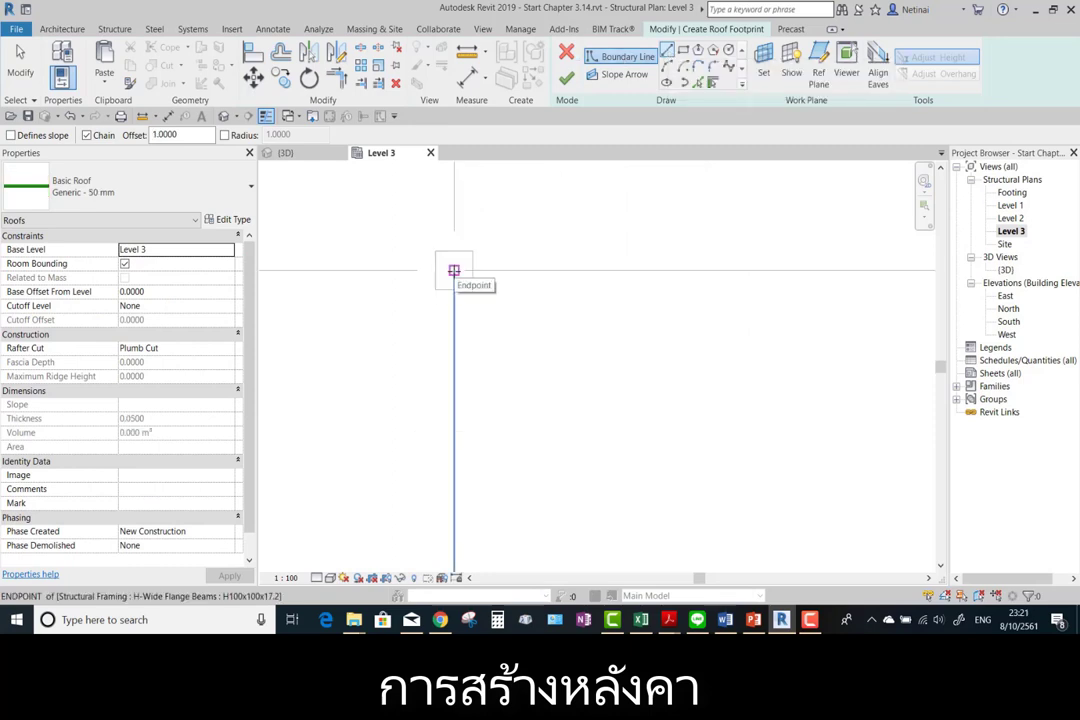
pyautogui.click(454, 270)
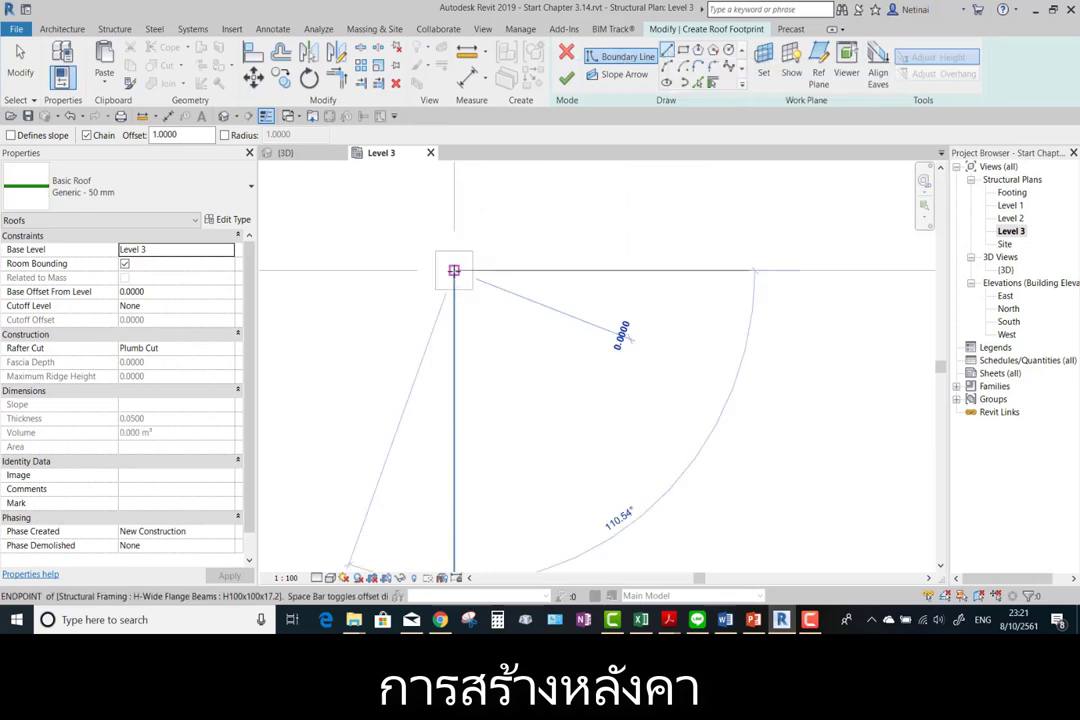
pyautogui.scroll(-3, 454, 270)
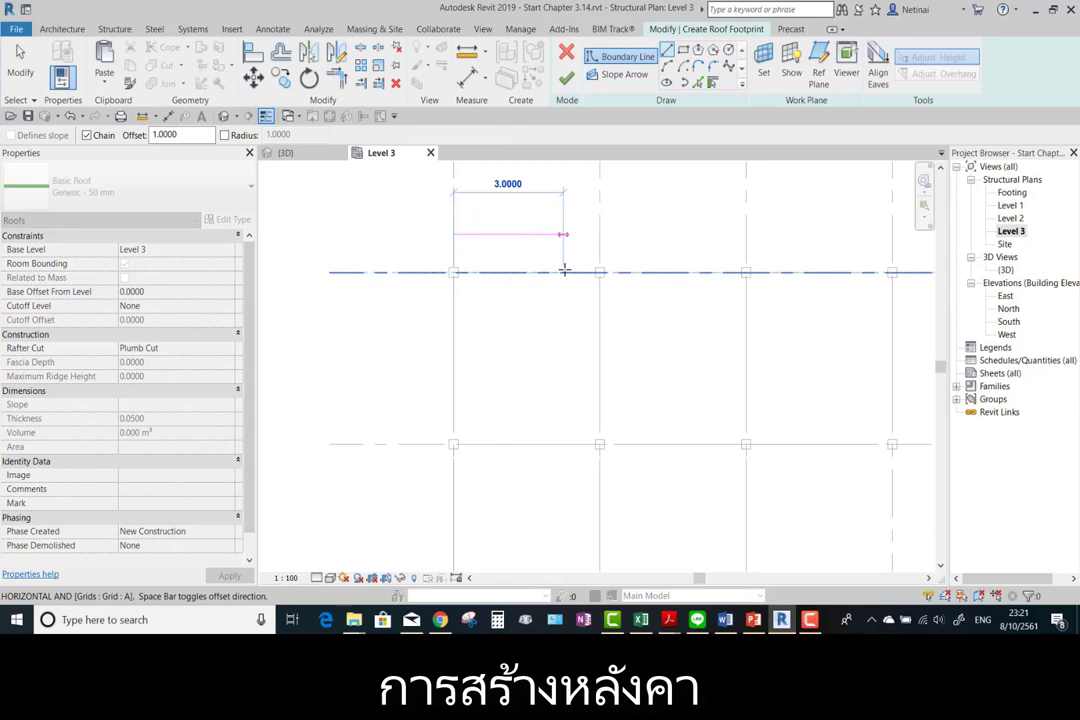
pyautogui.press('space')
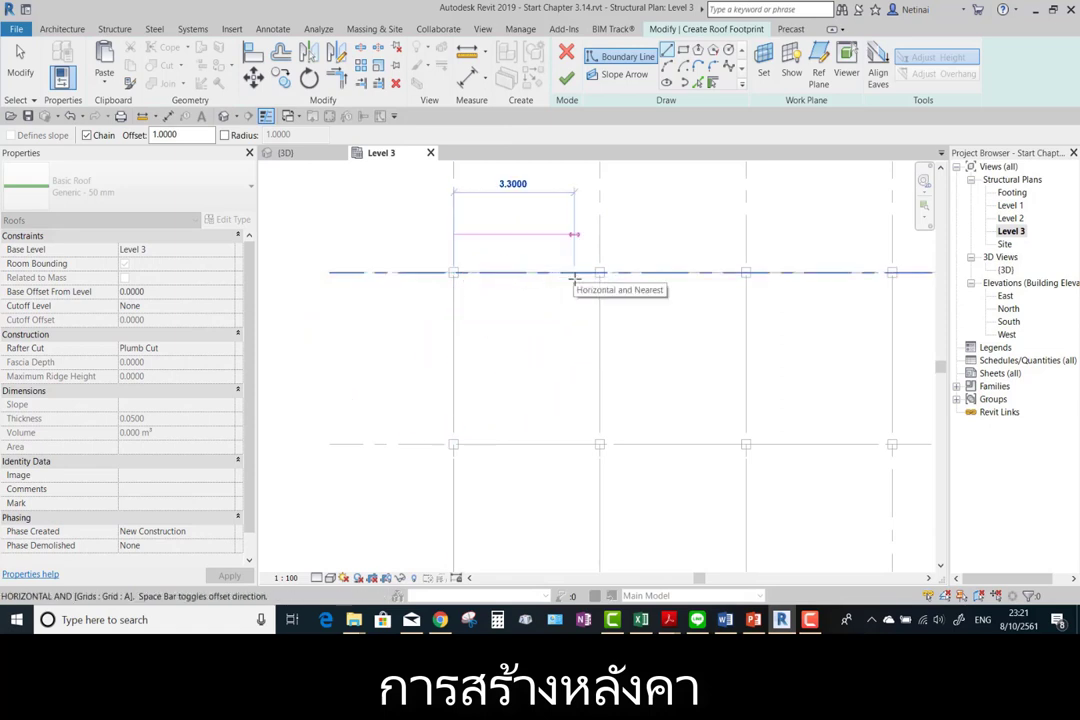
pyautogui.scroll(3, 569, 300)
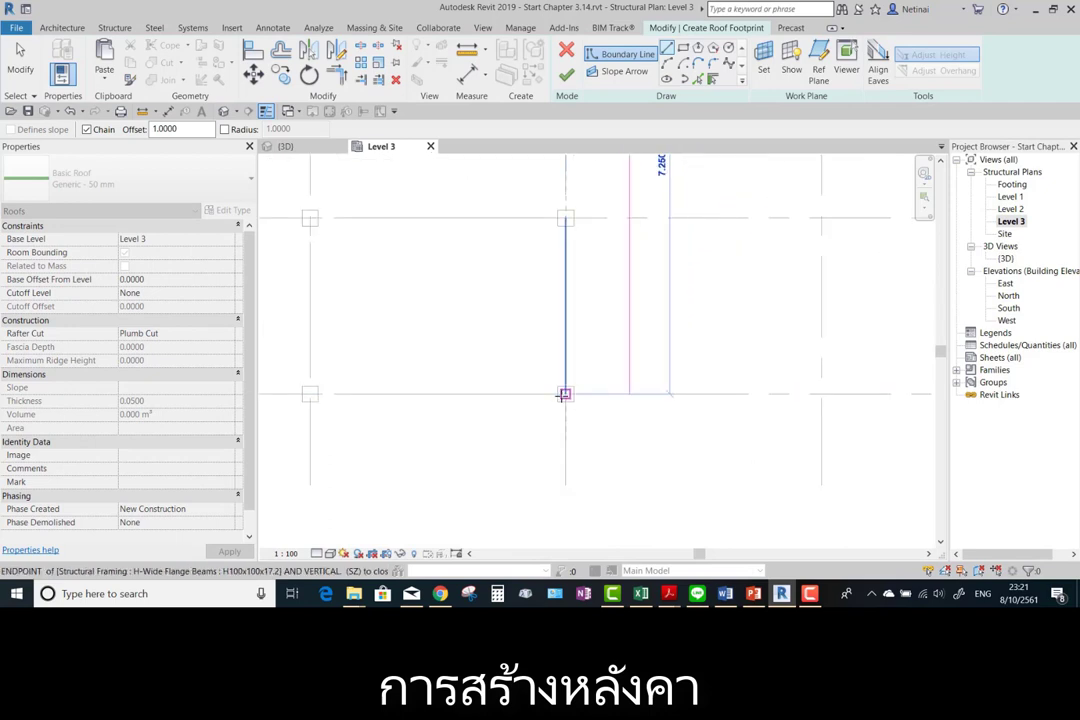
pyautogui.click(563, 395)
pyautogui.scroll(-3, 566, 211)
pyautogui.press('Escape')
pyautogui.press('Escape')
# Make all six footprint lines slope-defining at 30° and finish the hip roof.
pyautogui.moveTo(566, 211); pyautogui.dragTo(562, 229, button='middle')
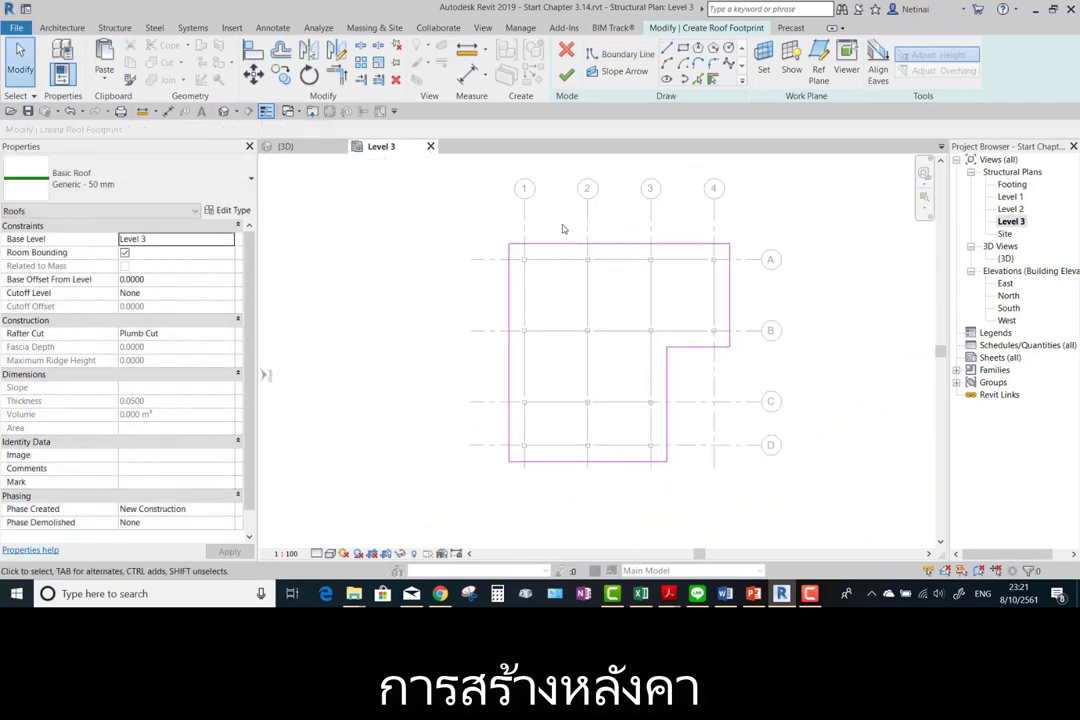
pyautogui.scroll(1, 563, 229)
pyautogui.scroll(-2, 570, 280)
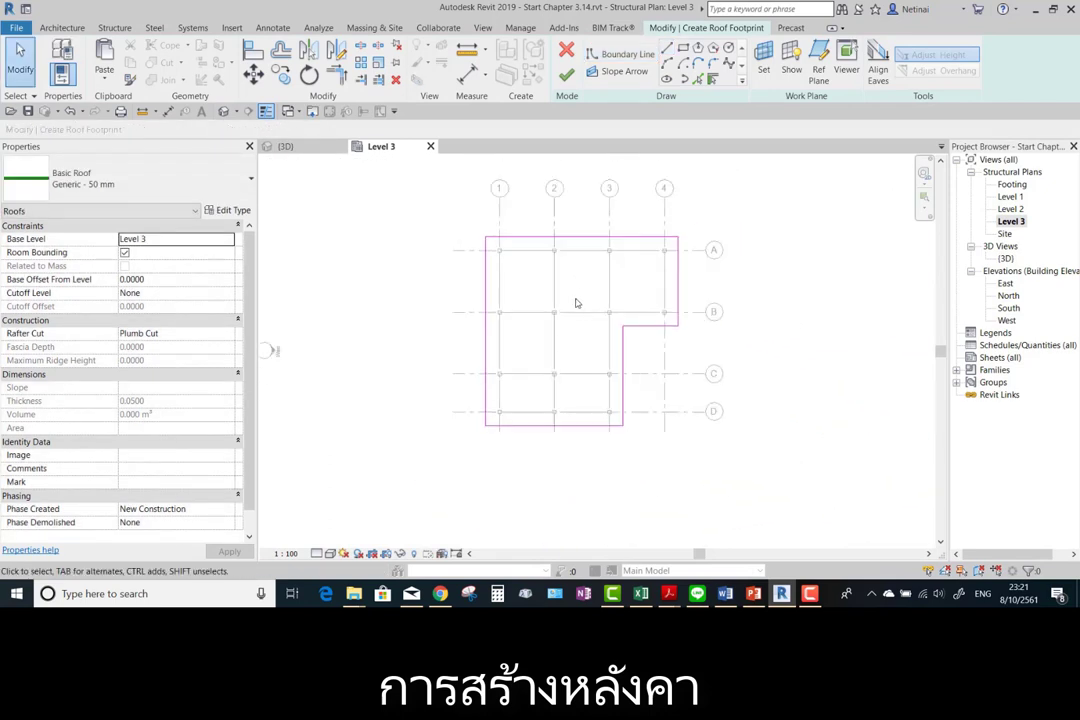
pyautogui.moveTo(705, 454); pyautogui.dragTo(480, 205)
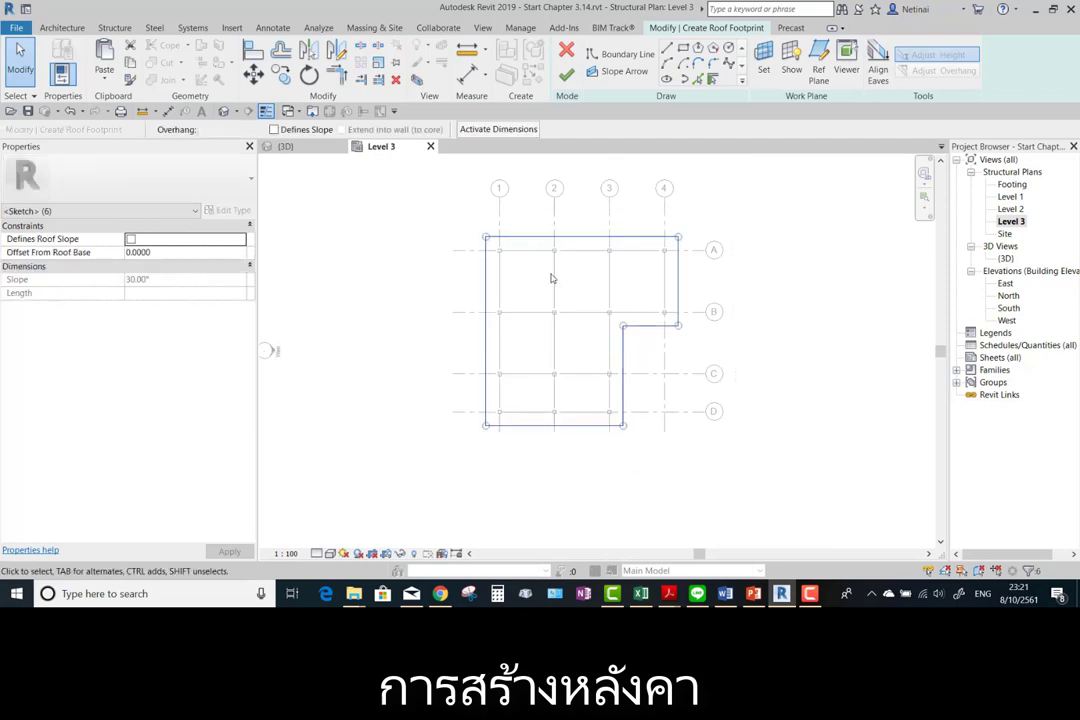
pyautogui.moveTo(552, 277); pyautogui.dragTo(383, 265, button='middle')
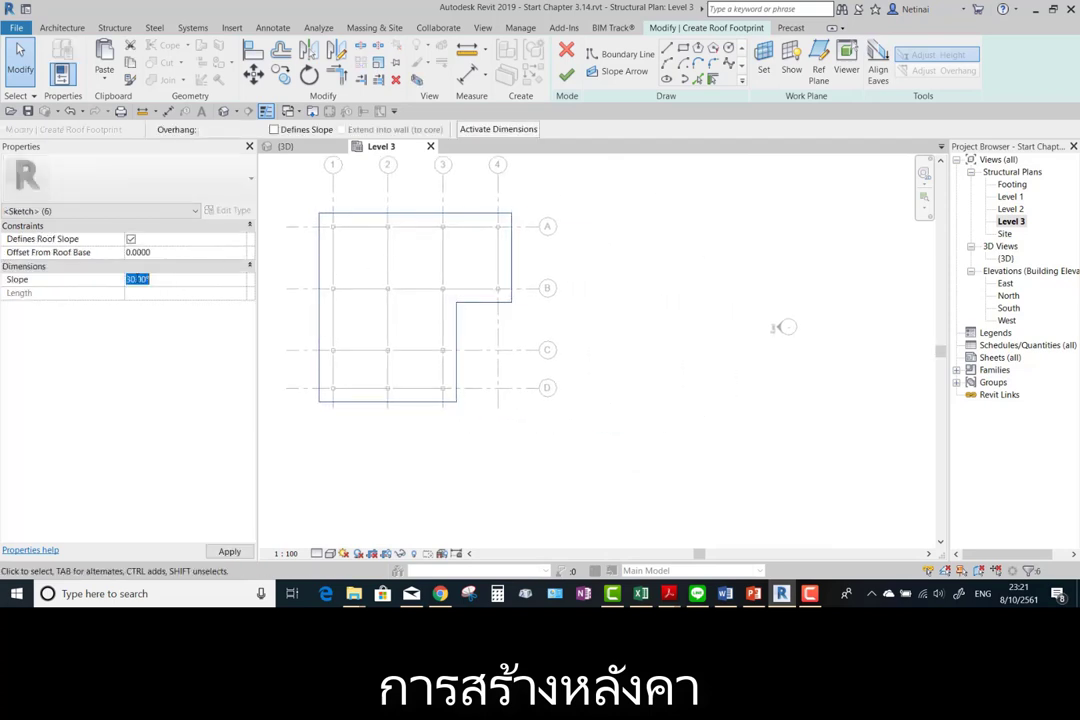
pyautogui.click(566, 75)
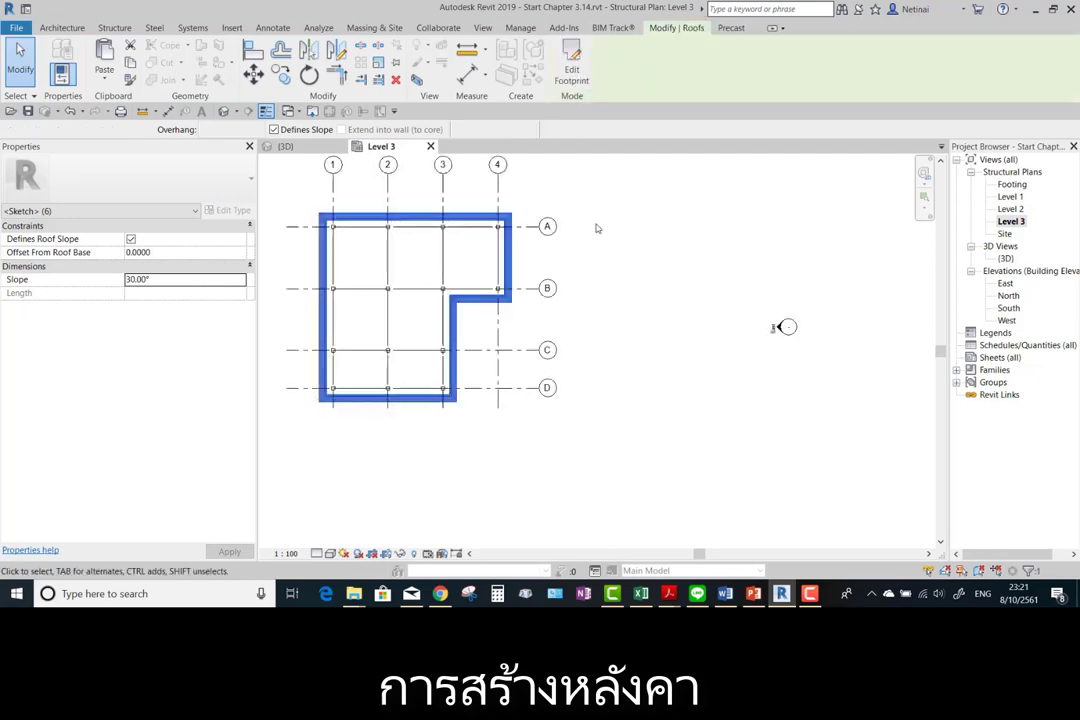
# View the new hip roof in 3D from above.
pyautogui.click(641, 238)
pyautogui.moveTo(641, 238); pyautogui.dragTo(784, 257, button='middle')
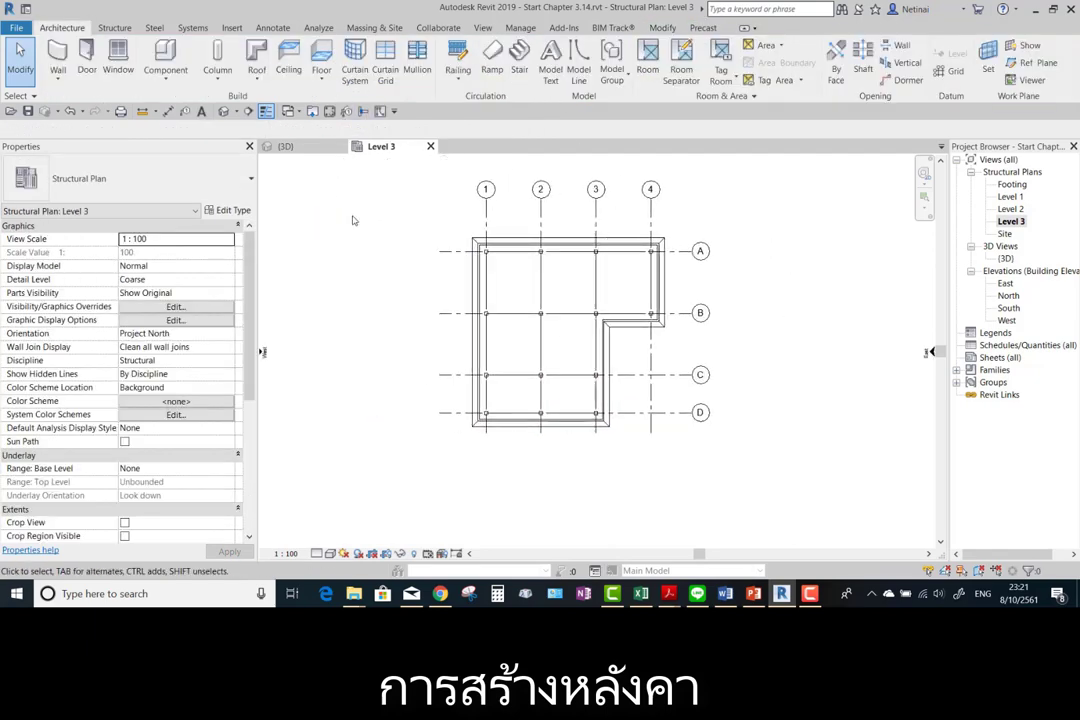
pyautogui.click(285, 146)
pyautogui.moveTo(560, 300)
pyautogui.keyDown('shift'); pyautogui.mouseDown(button='middle')
pyautogui.moveTo(600, 300)
pyautogui.moveTo(529, 264)
pyautogui.mouseUp(button='middle'); pyautogui.keyUp('shift')
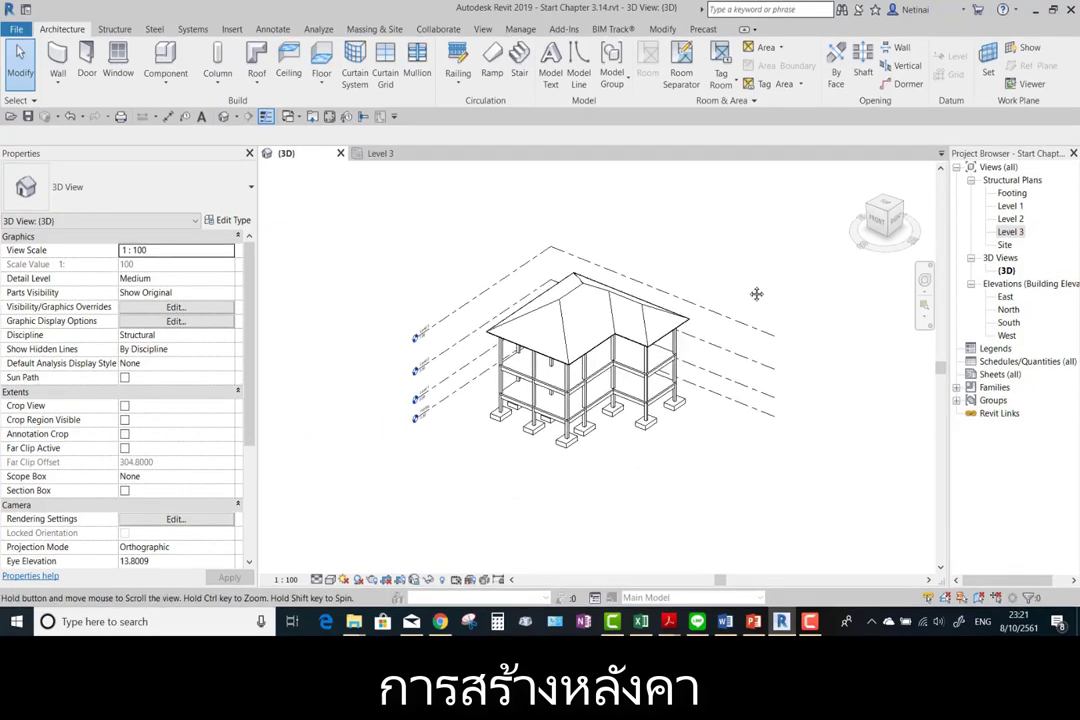
pyautogui.scroll(3, 757, 294)
pyautogui.keyDown('shift'); pyautogui.moveTo(774, 289); pyautogui.dragTo(745, 355, button='middle'); pyautogui.keyUp('shift')
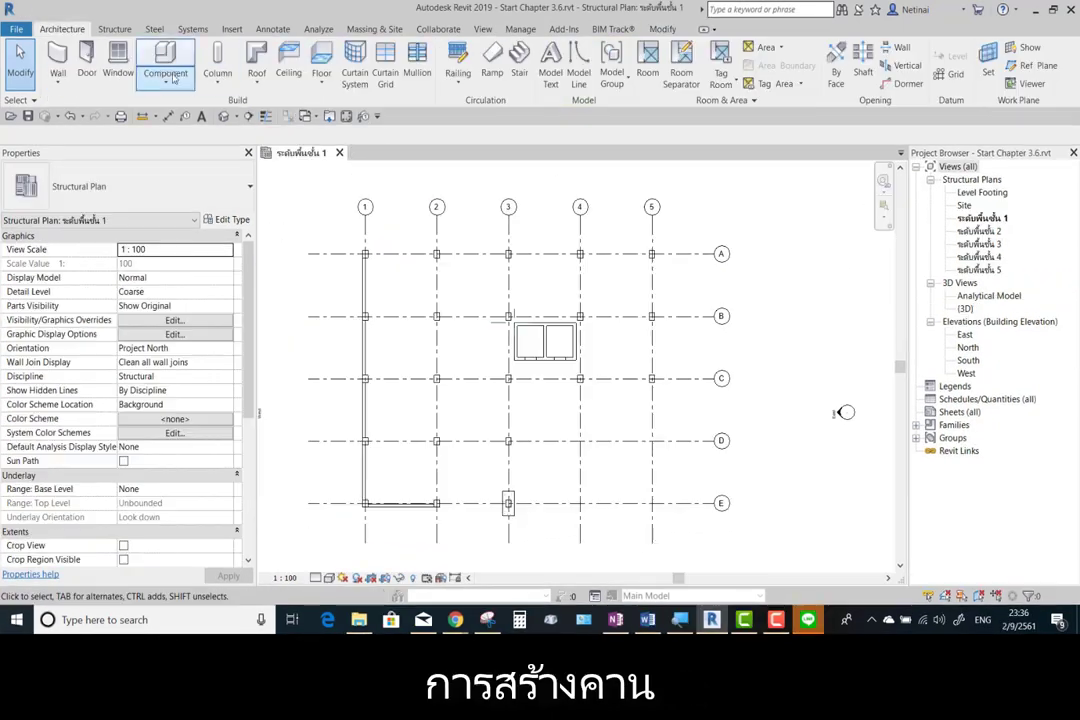
# Place B1_0.30 x 0.70 m concrete beams along every grid line using On Grid Lines.
pyautogui.click(116, 30)
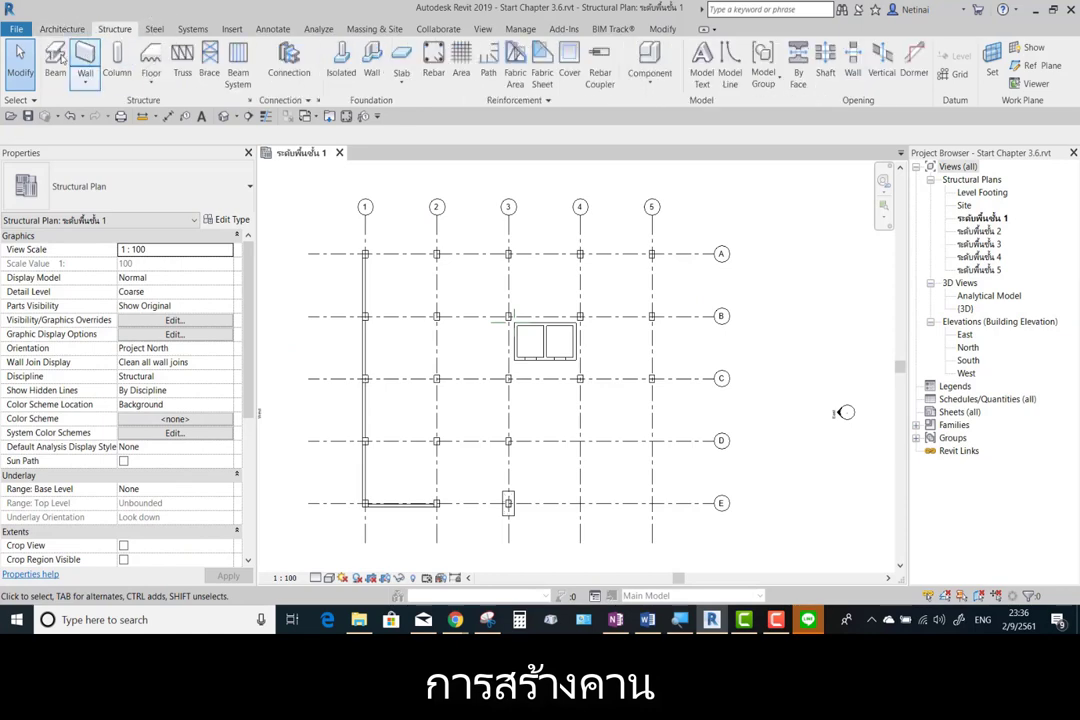
pyautogui.click(55, 65)
pyautogui.click(700, 65)
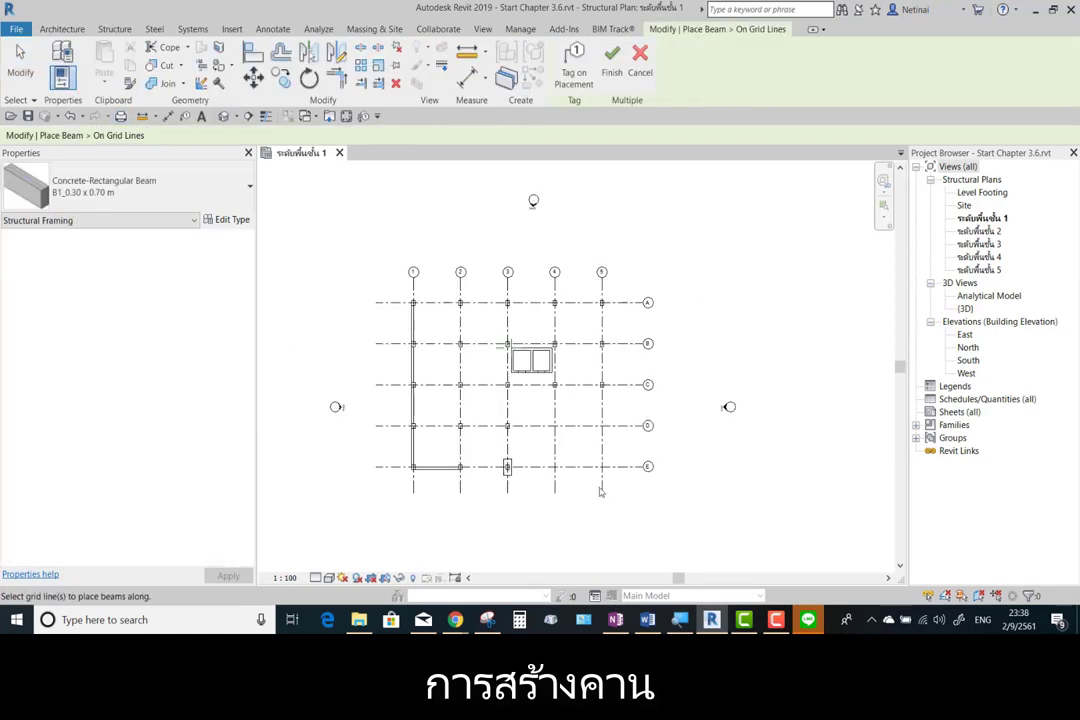
pyautogui.moveTo(634, 510); pyautogui.dragTo(398, 292)
pyautogui.scroll(2, 409, 301)
pyautogui.scroll(1, 415, 300)
pyautogui.scroll(1, 586, 437)
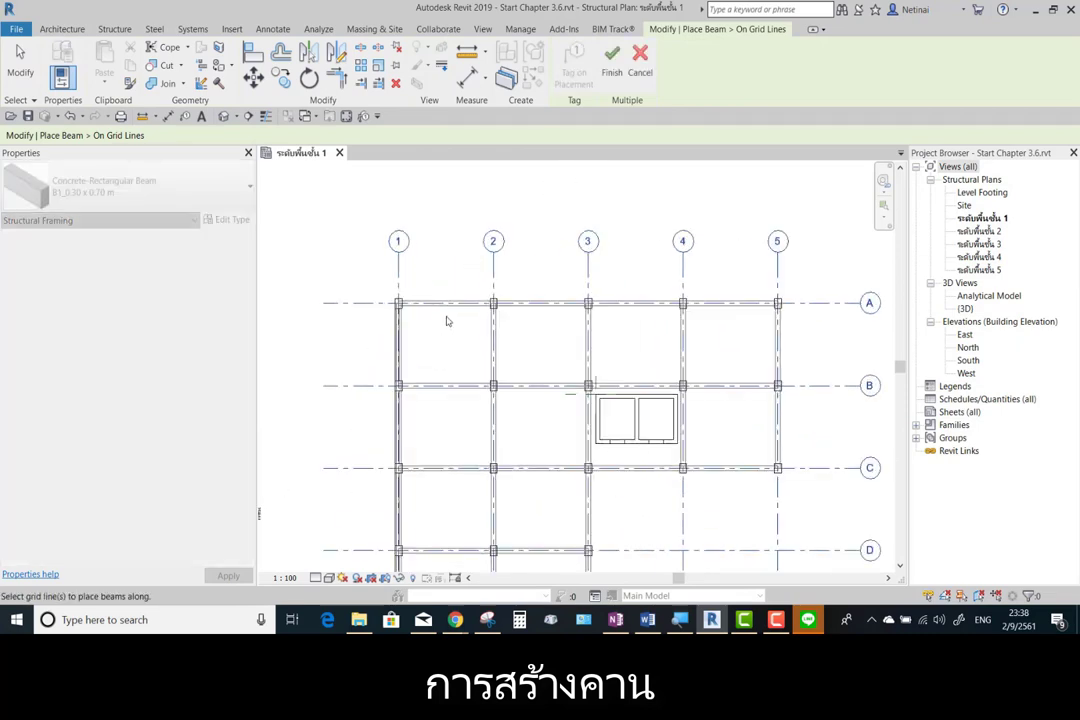
pyautogui.scroll(-1, 588, 345)
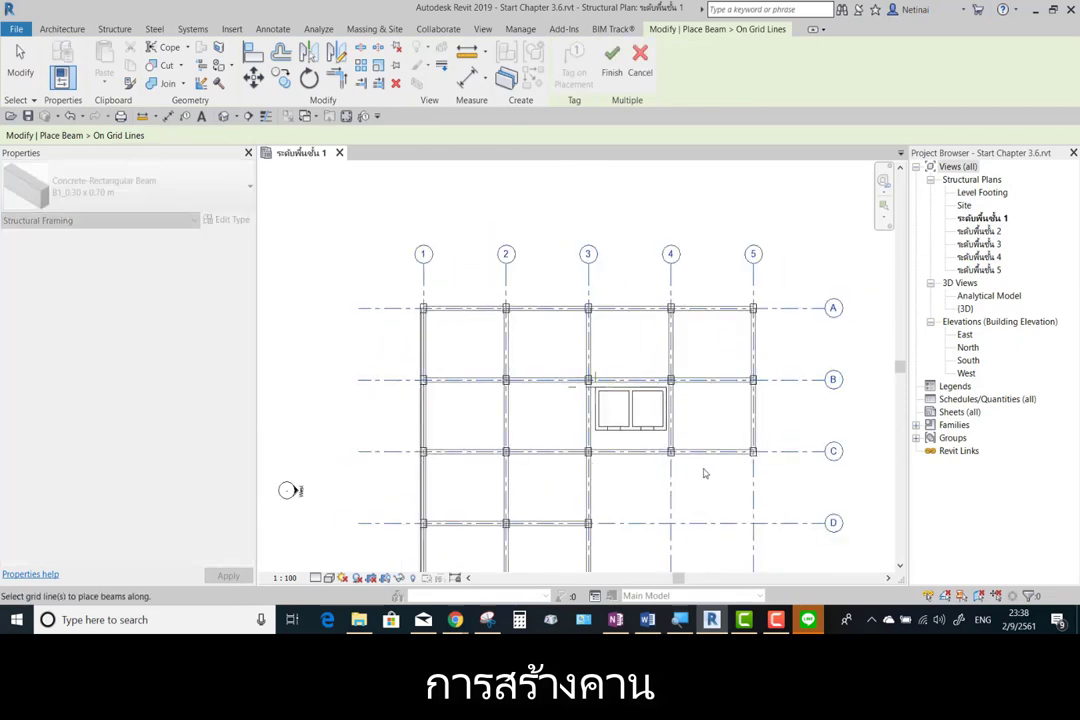
pyautogui.click(610, 73)
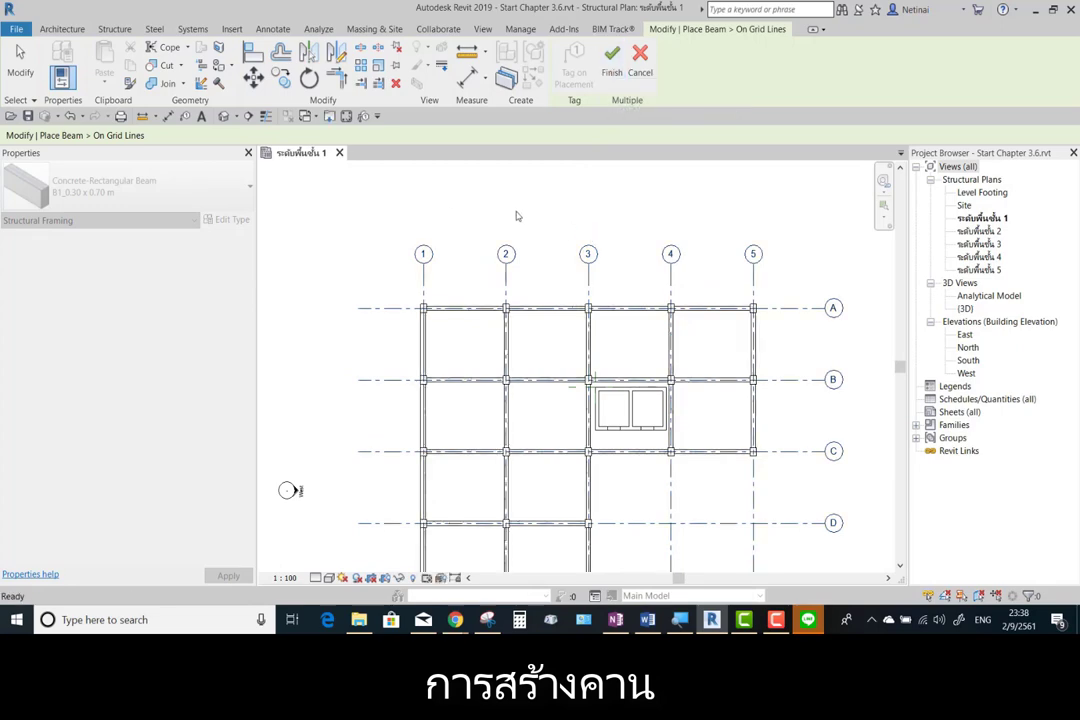
# Select every instance of the grid A beam in the entire project to confirm 32 beams, then deselect.
pyautogui.scroll(-1, 540, 300)
pyautogui.click(460, 247)
pyautogui.rightClick(478, 200)
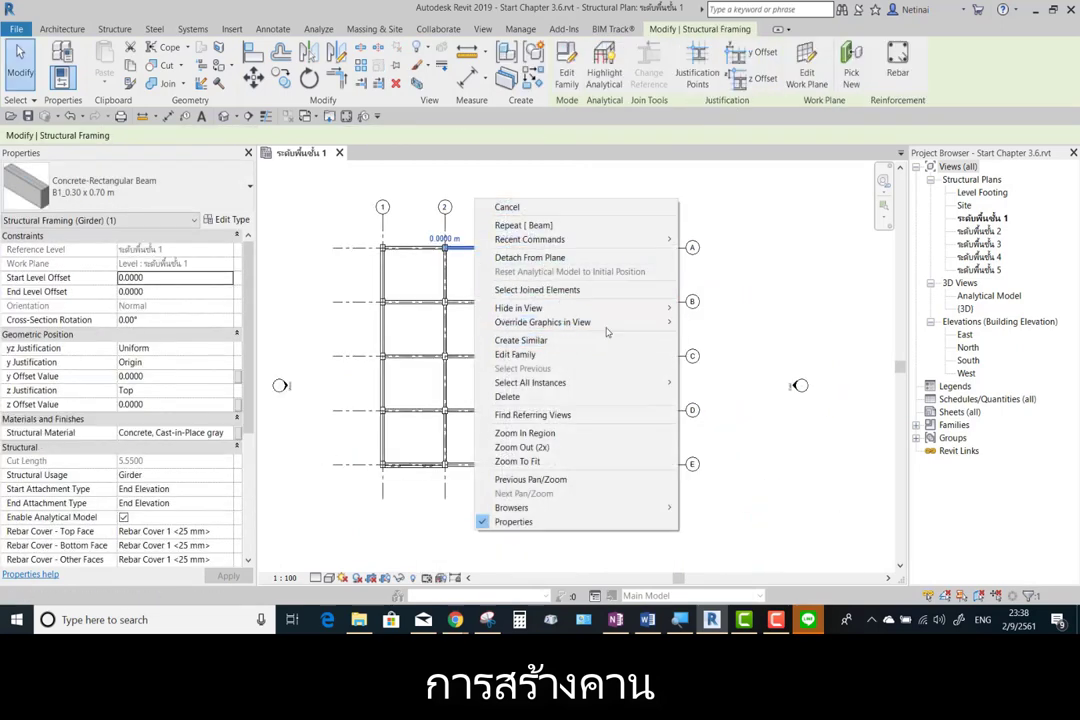
pyautogui.moveTo(530, 382)
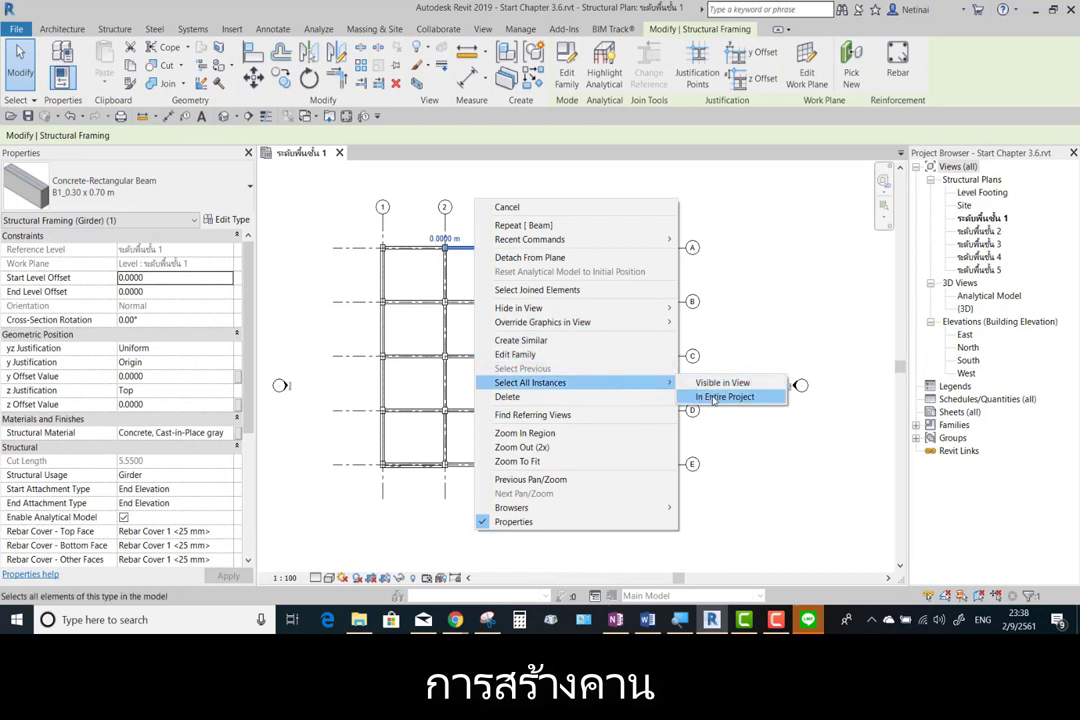
pyautogui.click(715, 399)
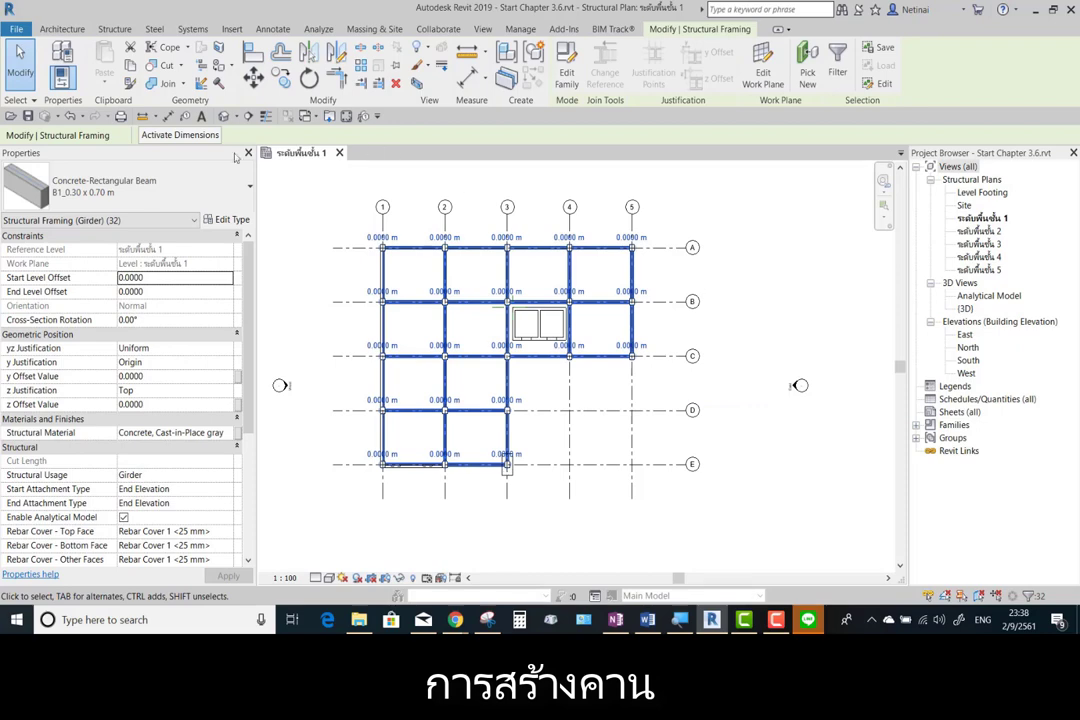
pyautogui.click(422, 205)
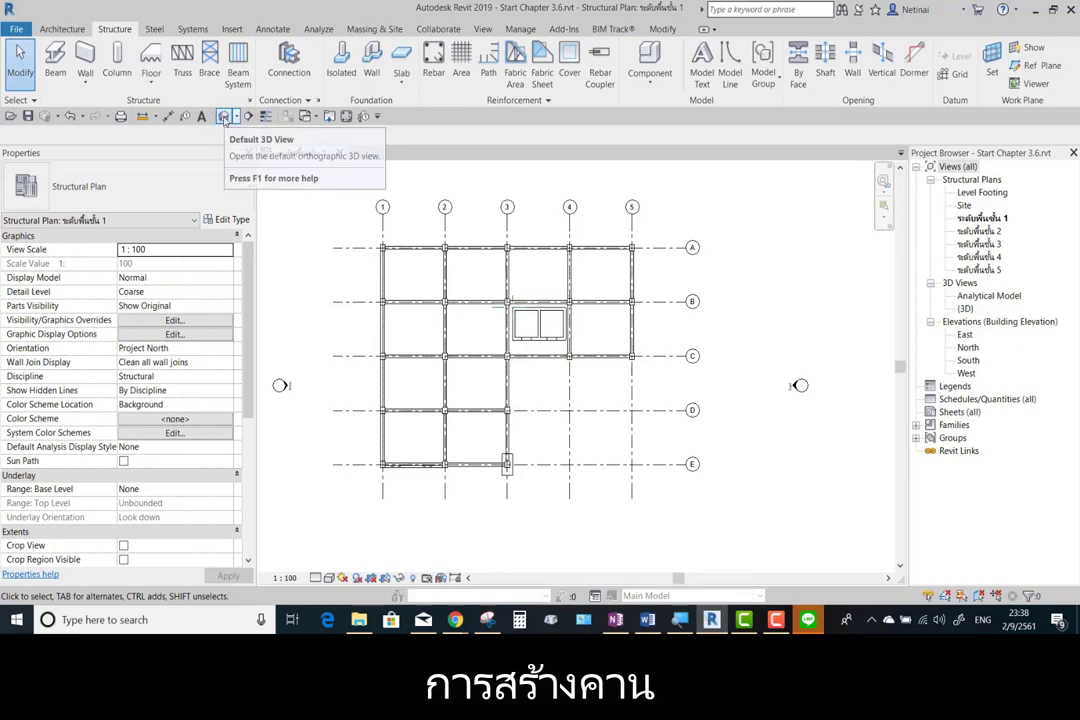
# Zoom in and orbit around the beam framework in the default 3D view.
pyautogui.click(224, 117)
pyautogui.scroll(3, 498, 375)
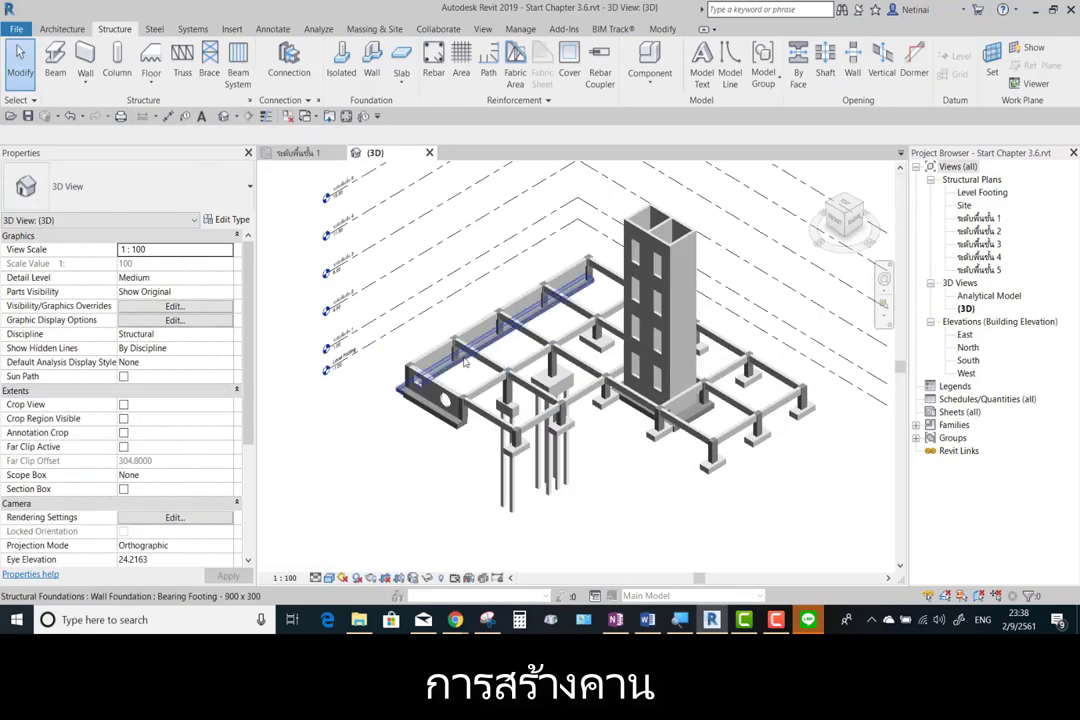
pyautogui.scroll(3, 498, 375)
pyautogui.scroll(2, 498, 375)
pyautogui.scroll(2, 490, 374)
pyautogui.scroll(1, 476, 373)
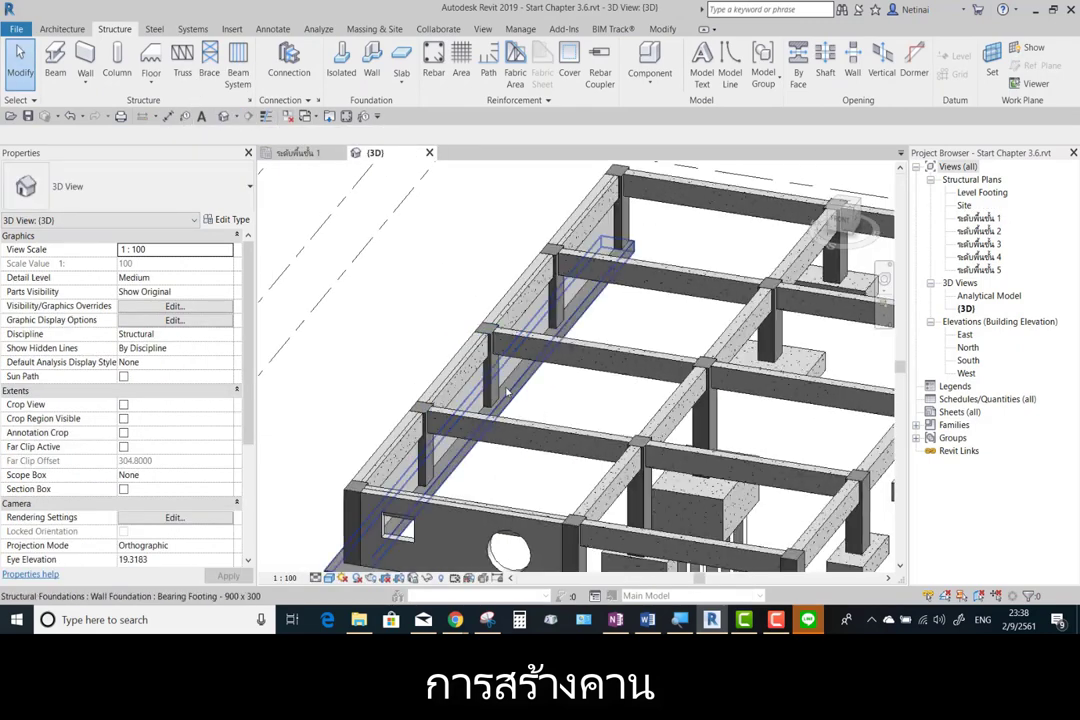
pyautogui.click(476, 373)
pyautogui.moveTo(476, 373)
pyautogui.keyDown('shift'); pyautogui.mouseDown(button='middle')
pyautogui.moveTo(693, 374)
pyautogui.moveTo(706, 441)
pyautogui.moveTo(685, 458)
pyautogui.moveTo(708, 404)
pyautogui.mouseUp(button='middle'); pyautogui.keyUp('shift')
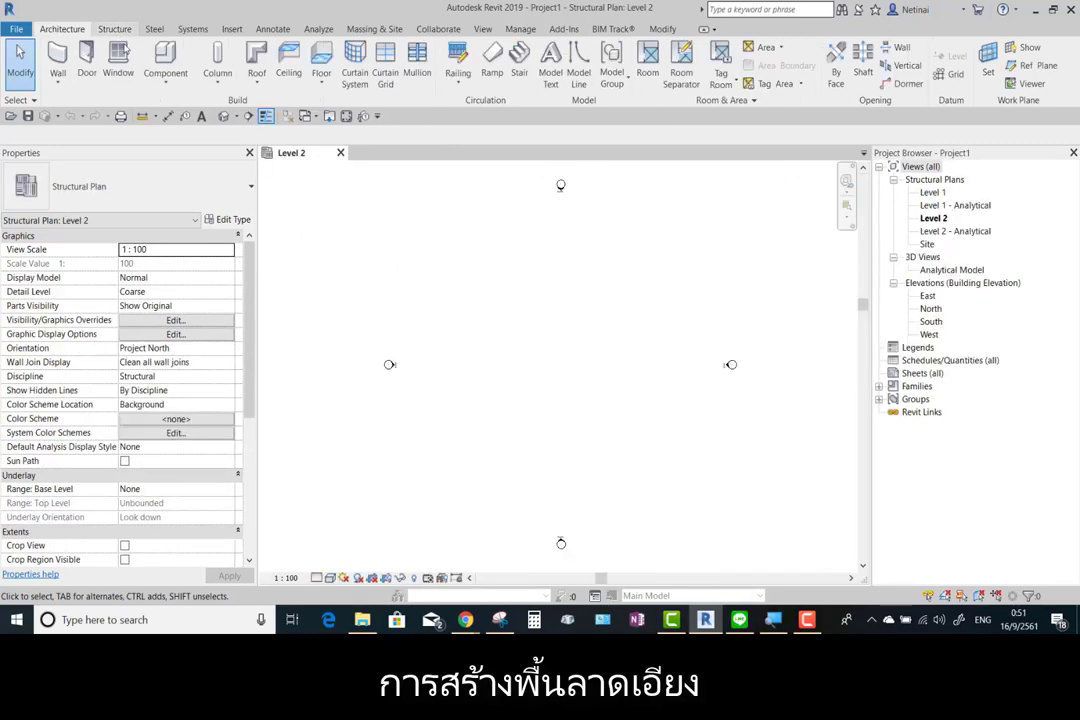
pyautogui.click(114, 28)
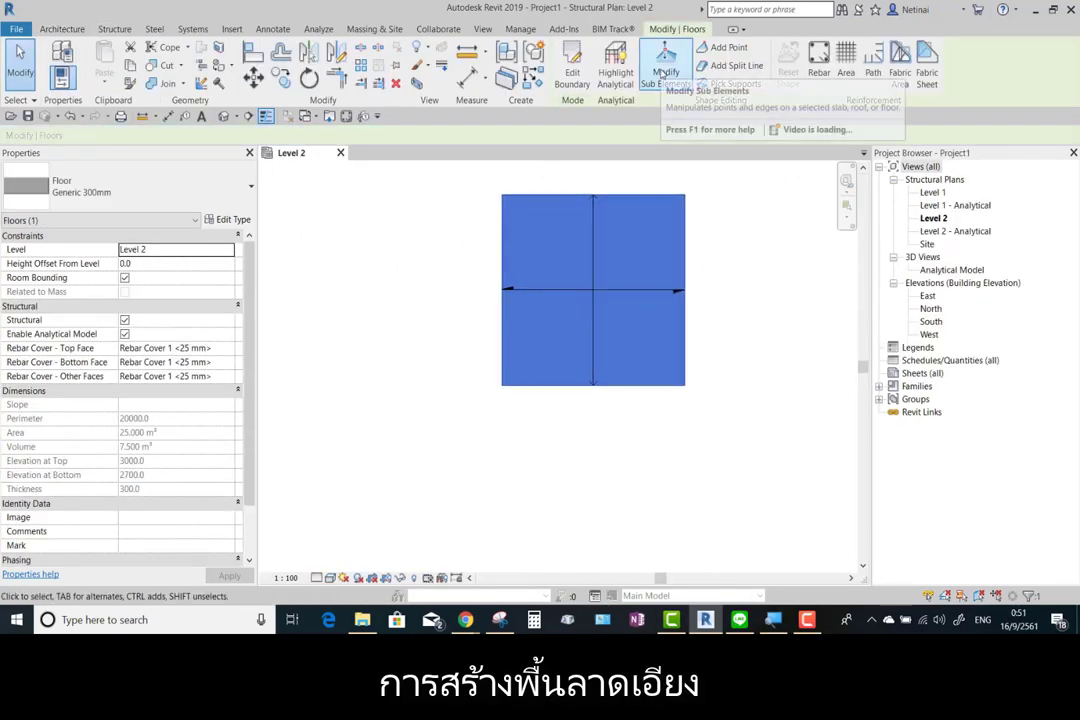
# Raise the floor slab's top-right corner point to an elevation of 500.
pyautogui.click(665, 74)
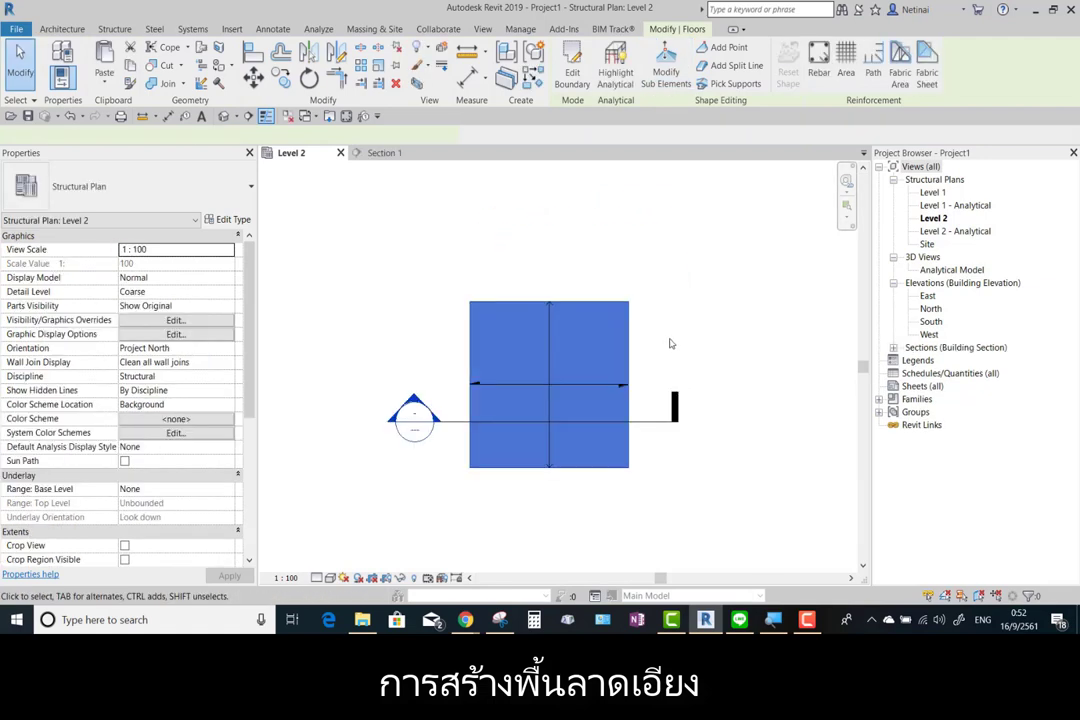
pyautogui.click(667, 76)
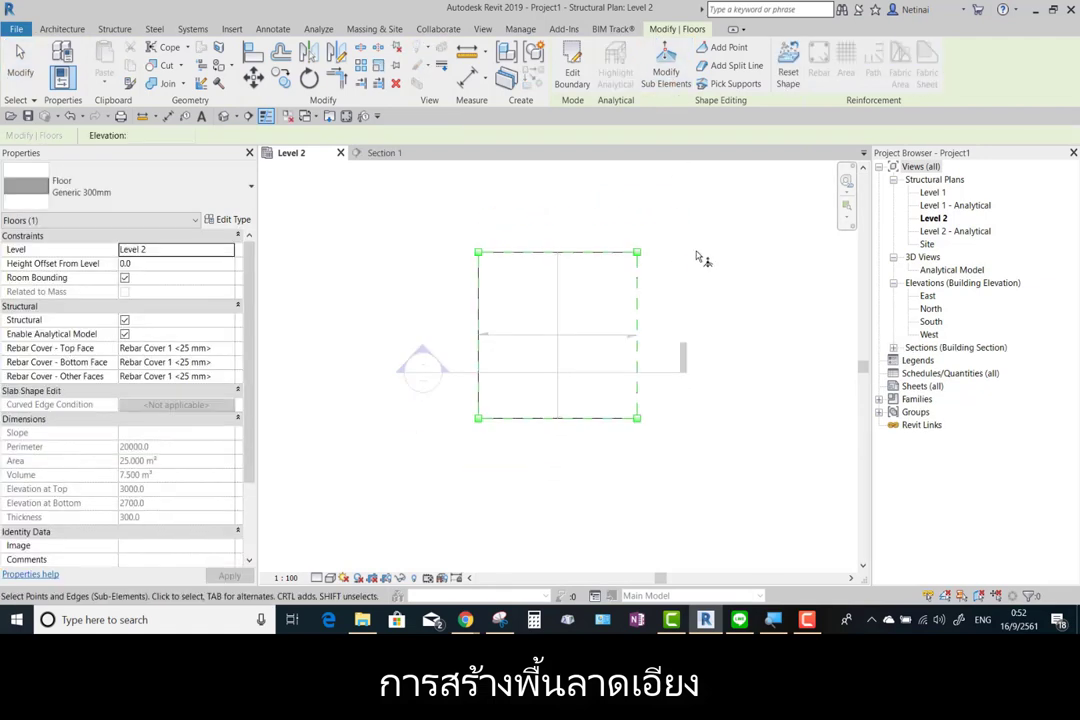
pyautogui.click(640, 254)
pyautogui.write('500')
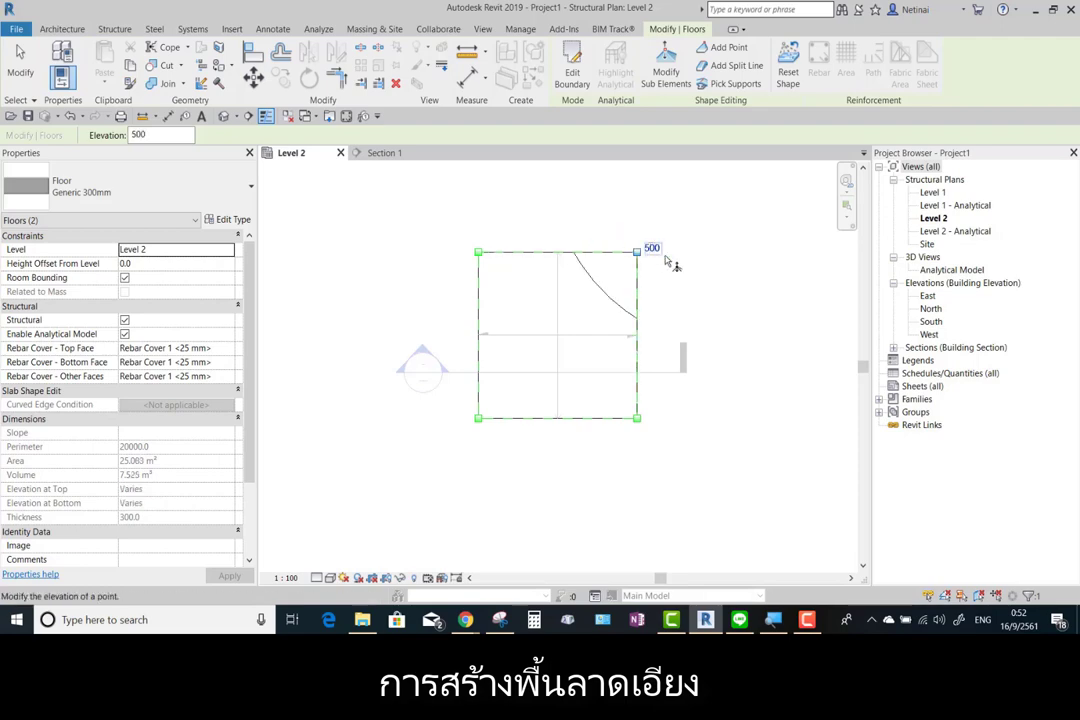
pyautogui.click(713, 270)
pyautogui.press('Escape')
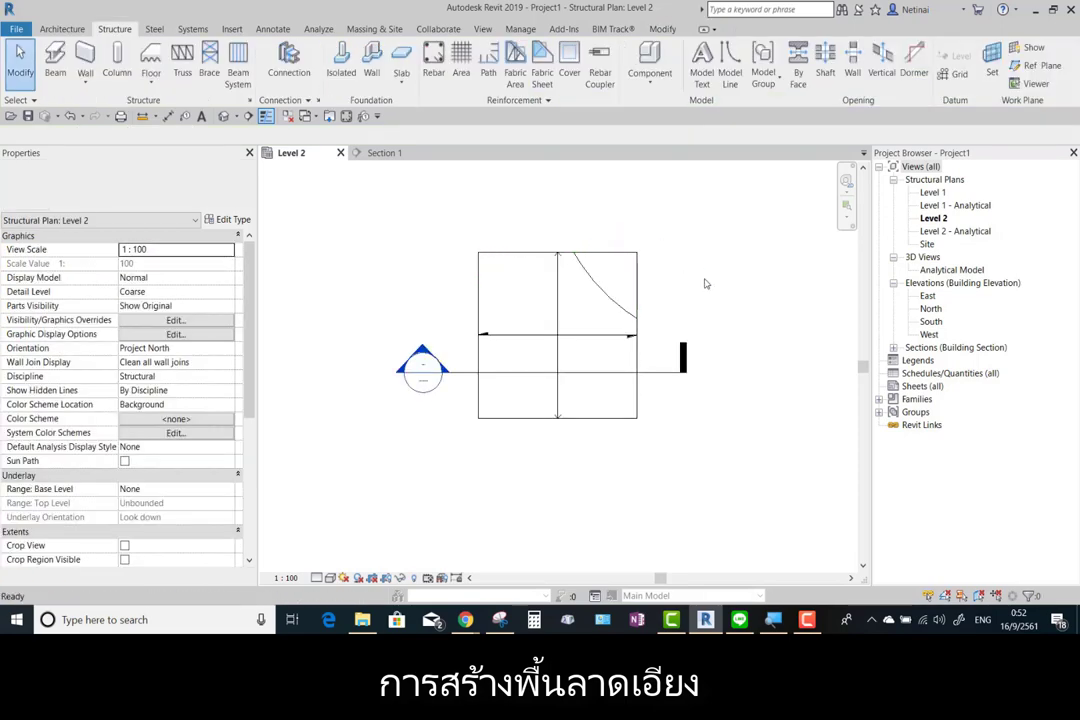
# Hide the analytical model and orbit the 3D view to see the sloped slab.
pyautogui.press('3')
pyautogui.press('d')
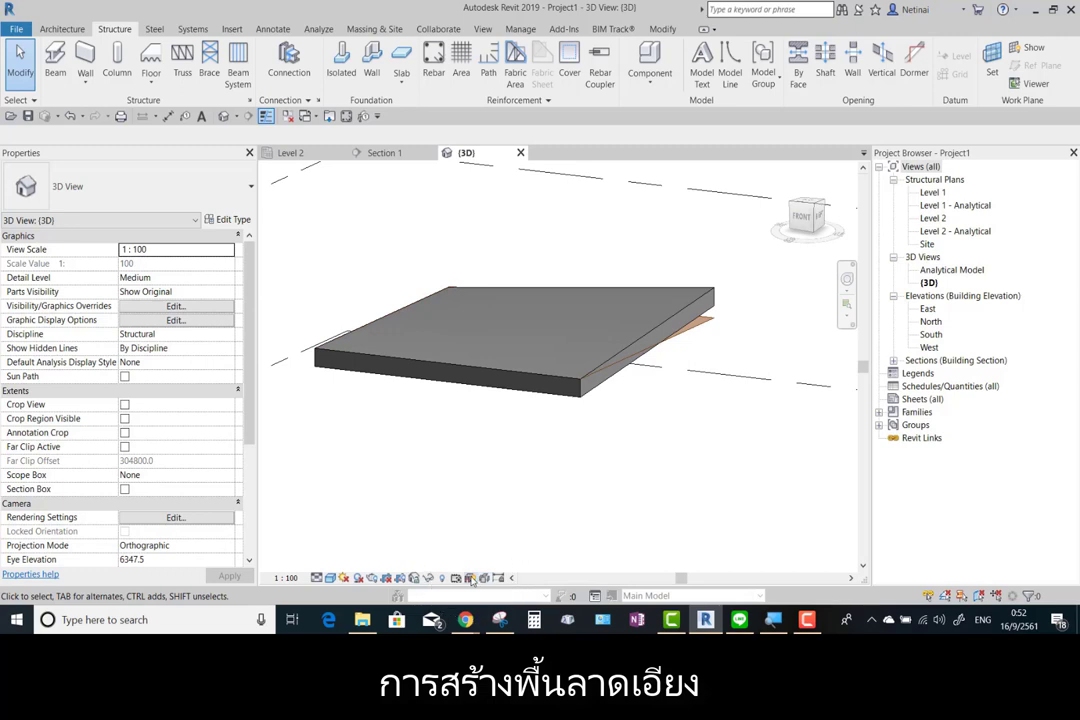
pyautogui.click(472, 579)
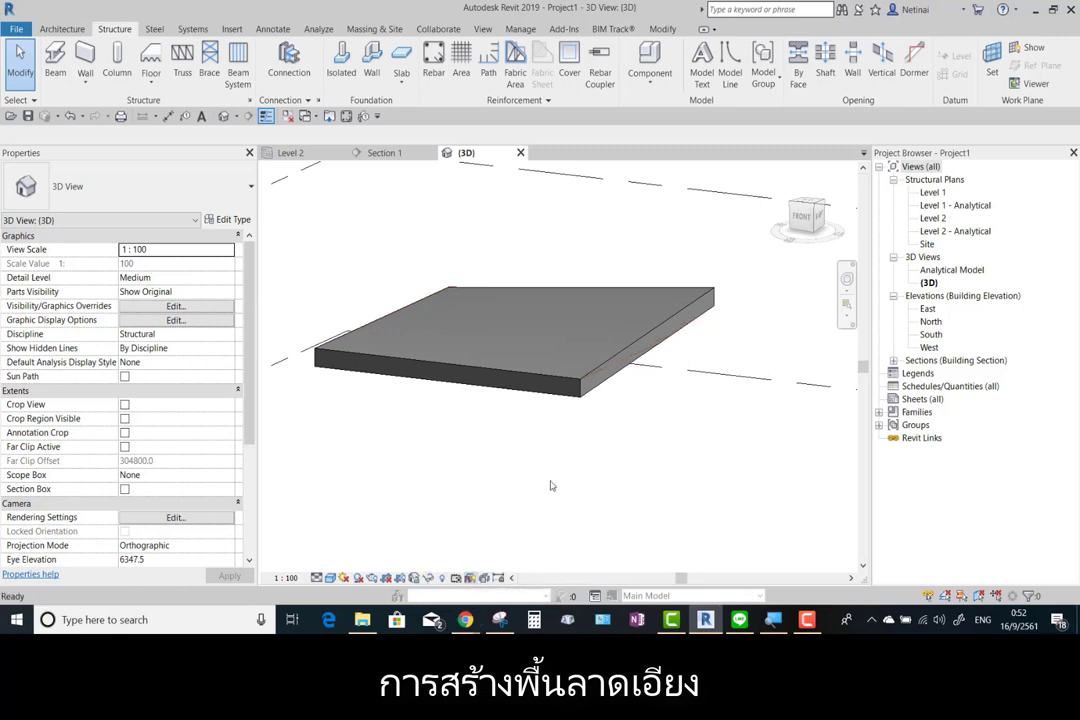
pyautogui.moveTo(542, 499)
pyautogui.keyDown('shift'); pyautogui.mouseDown(button='middle')
pyautogui.moveTo(451, 453)
pyautogui.moveTo(412, 458)
pyautogui.moveTo(656, 504)
pyautogui.moveTo(943, 448)
pyautogui.moveTo(755, 434)
pyautogui.moveTo(767, 389)
pyautogui.moveTo(711, 448)
pyautogui.moveTo(711, 497)
pyautogui.moveTo(530, 398)
pyautogui.mouseUp(button='middle'); pyautogui.keyUp('shift')
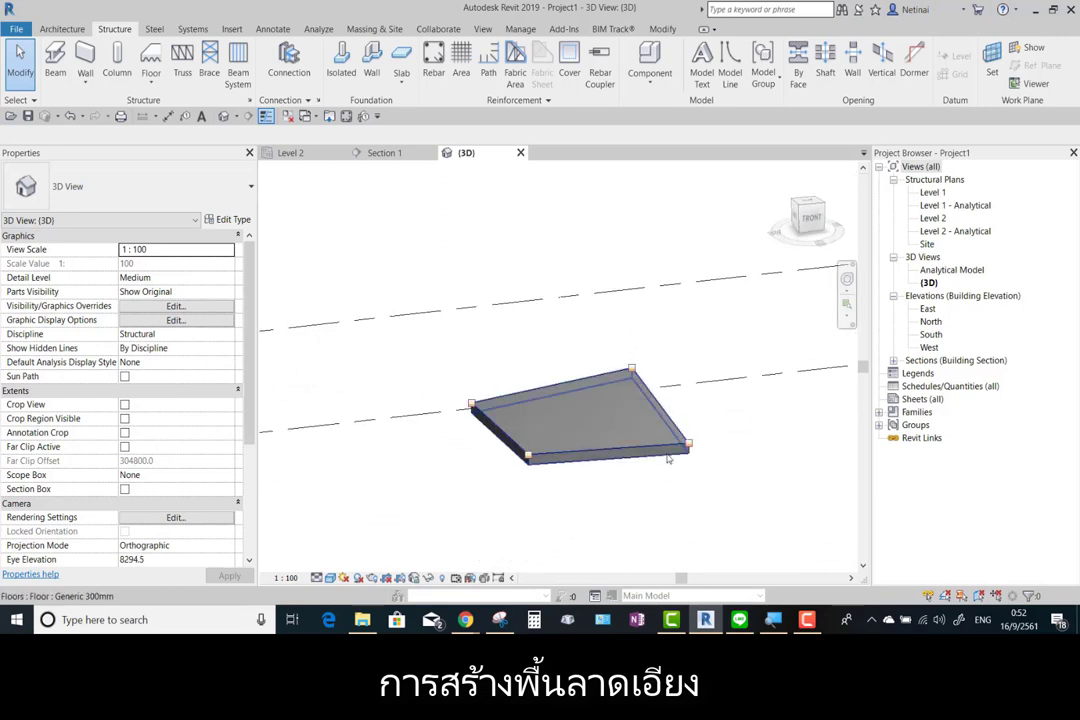
# Open the Level 1 structural plan and pick the 300 x 600mm concrete beam type.
pyautogui.click(934, 194)
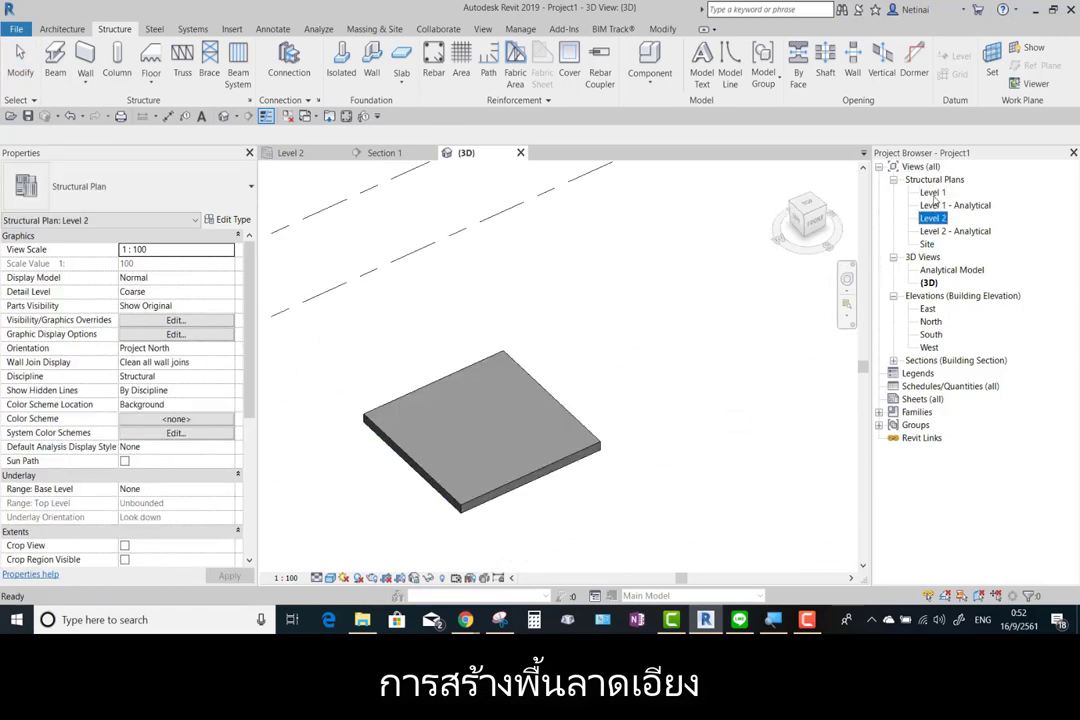
pyautogui.doubleClick(933, 193)
pyautogui.click(57, 65)
pyautogui.click(150, 186)
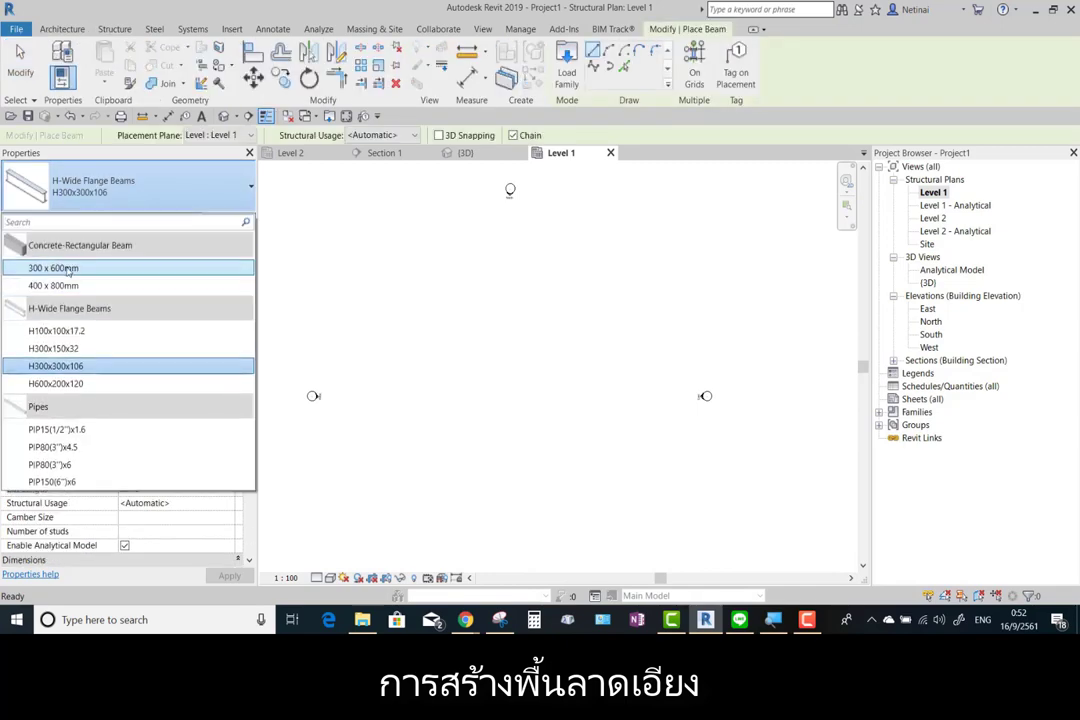
pyautogui.click(68, 270)
pyautogui.press('Escape')
pyautogui.press('Escape')
# Sketch a 6300 mm square rectangular floor on Level 1 and finish it.
pyautogui.click(147, 64)
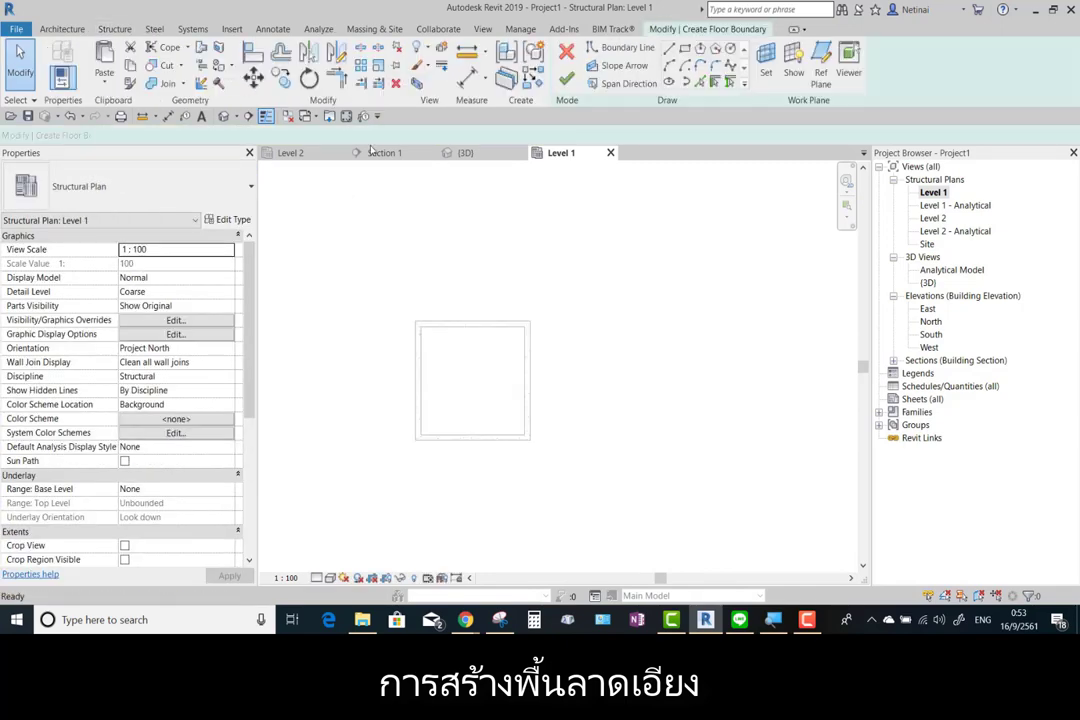
pyautogui.click(685, 50)
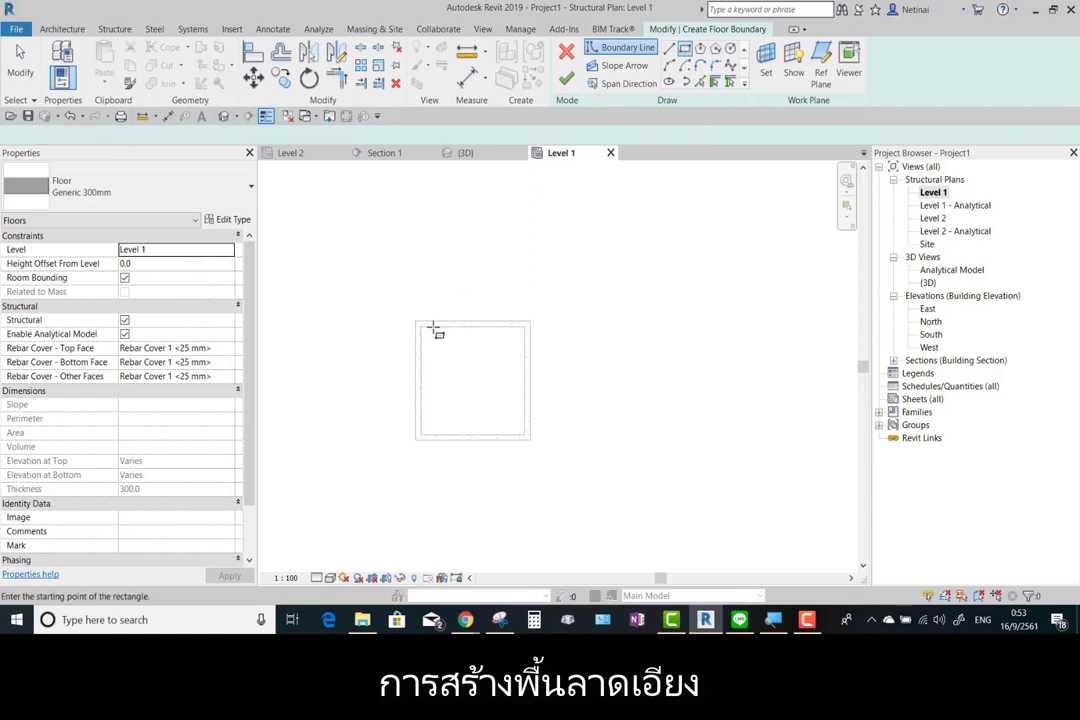
pyautogui.click(416, 308)
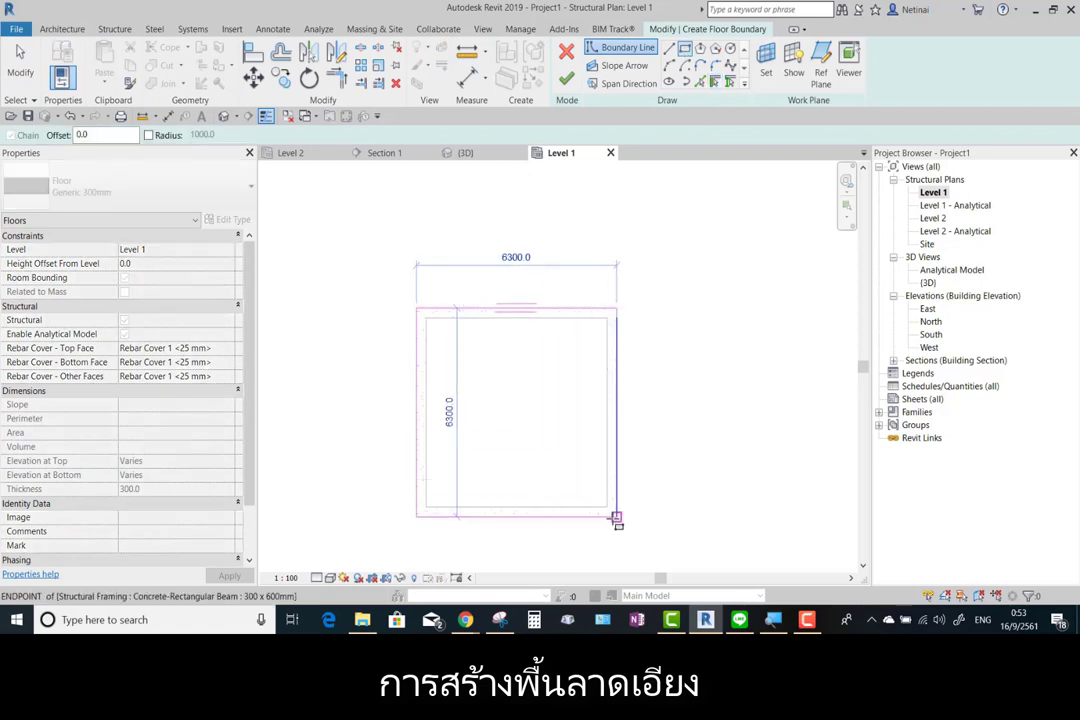
pyautogui.click(617, 516)
pyautogui.click(566, 78)
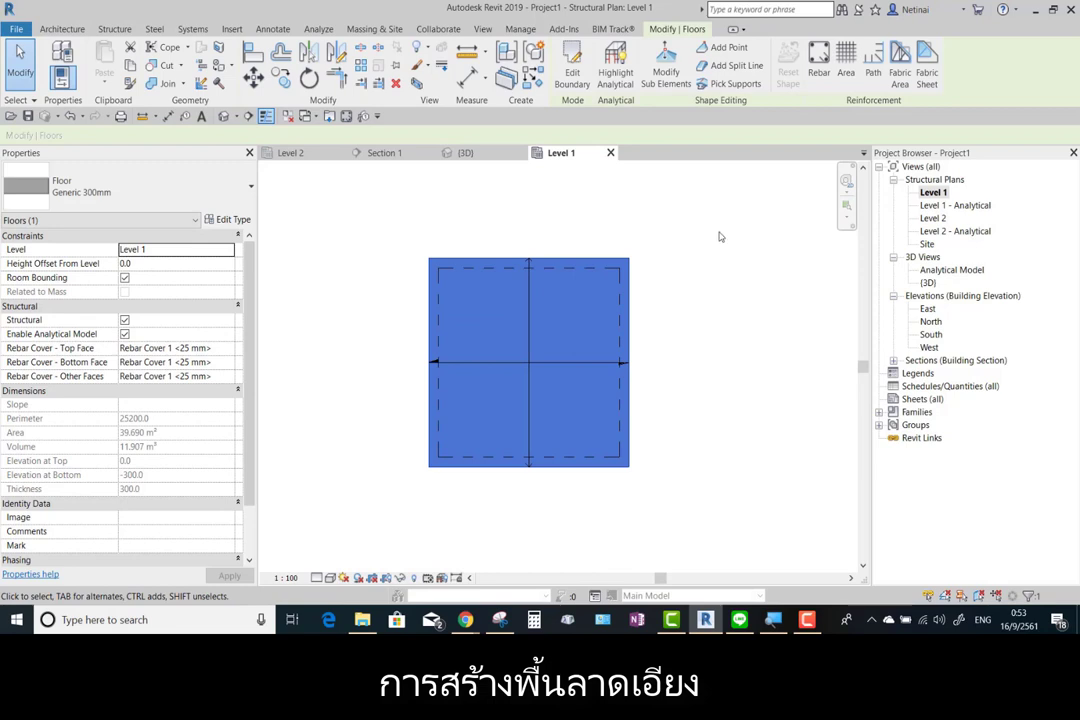
# Add a raised shape point to the floor so its top slopes like a pyramid, and check it in 3D.
pyautogui.click(737, 65)
pyautogui.click(726, 48)
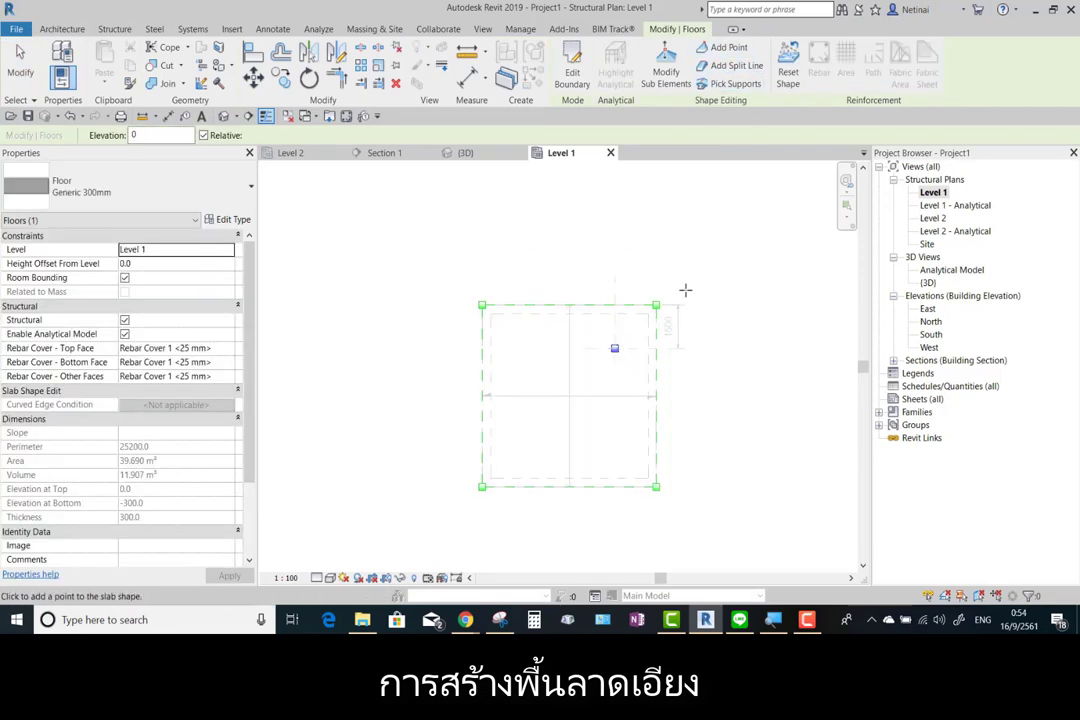
pyautogui.scroll(2, 644, 294)
pyautogui.click(664, 75)
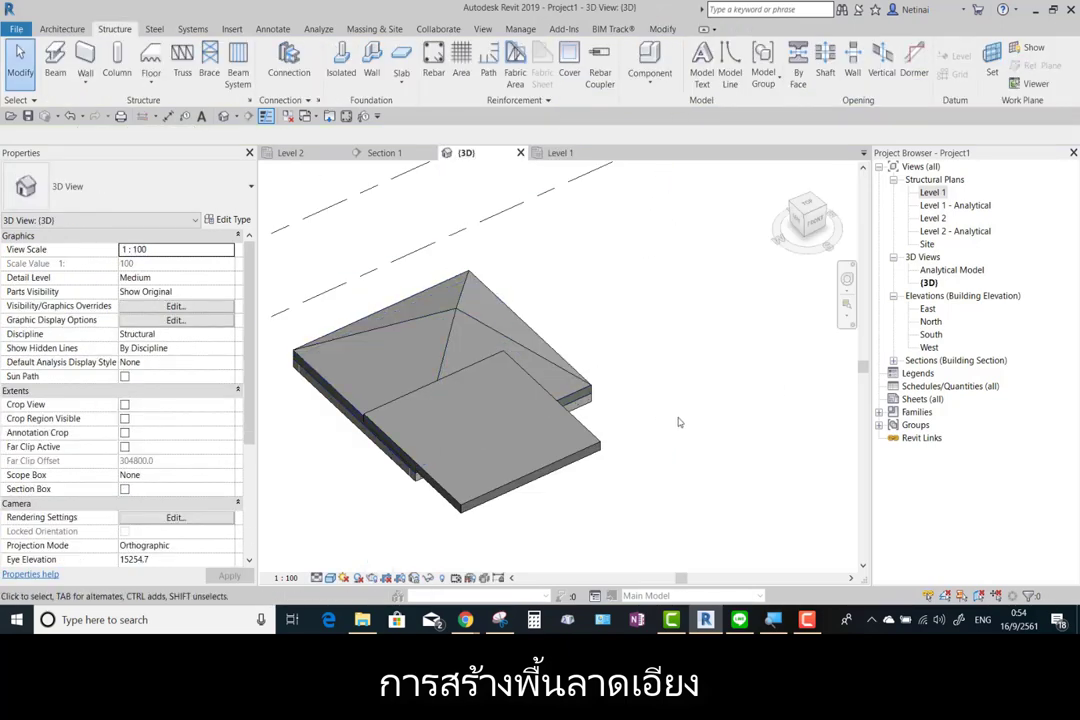
pyautogui.moveTo(520, 430)
pyautogui.keyDown('shift'); pyautogui.mouseDown(button='middle')
pyautogui.moveTo(494, 443)
pyautogui.moveTo(714, 473)
pyautogui.moveTo(538, 350)
pyautogui.moveTo(615, 484)
pyautogui.moveTo(754, 505)
pyautogui.mouseUp(button='middle'); pyautogui.keyUp('shift')
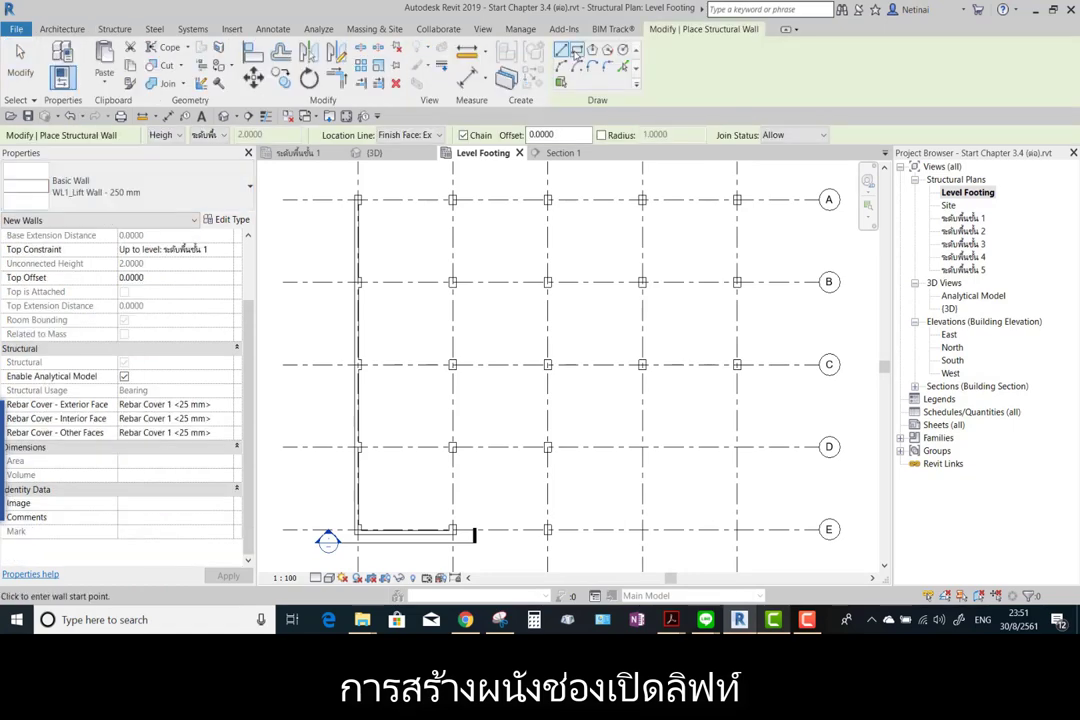
# Draw the rectangular outline of lift shaft walls on Level Footing.
pyautogui.scroll(-2, 582, 251)
pyautogui.scroll(4, 506, 335)
pyautogui.click(455, 290)
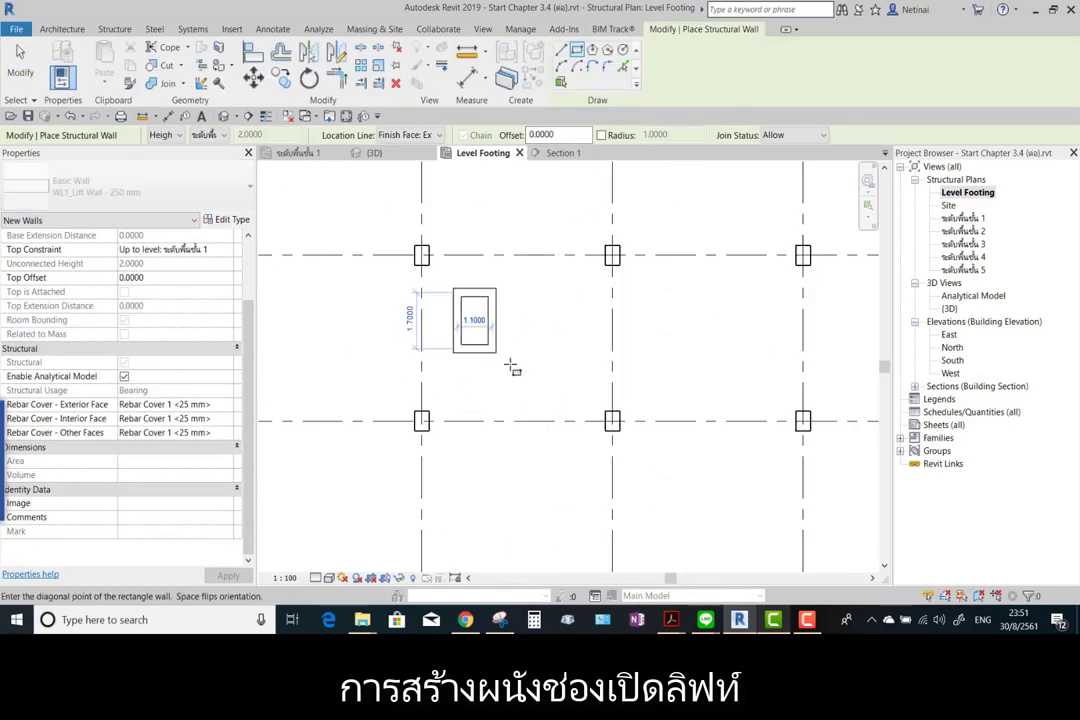
pyautogui.click(586, 393)
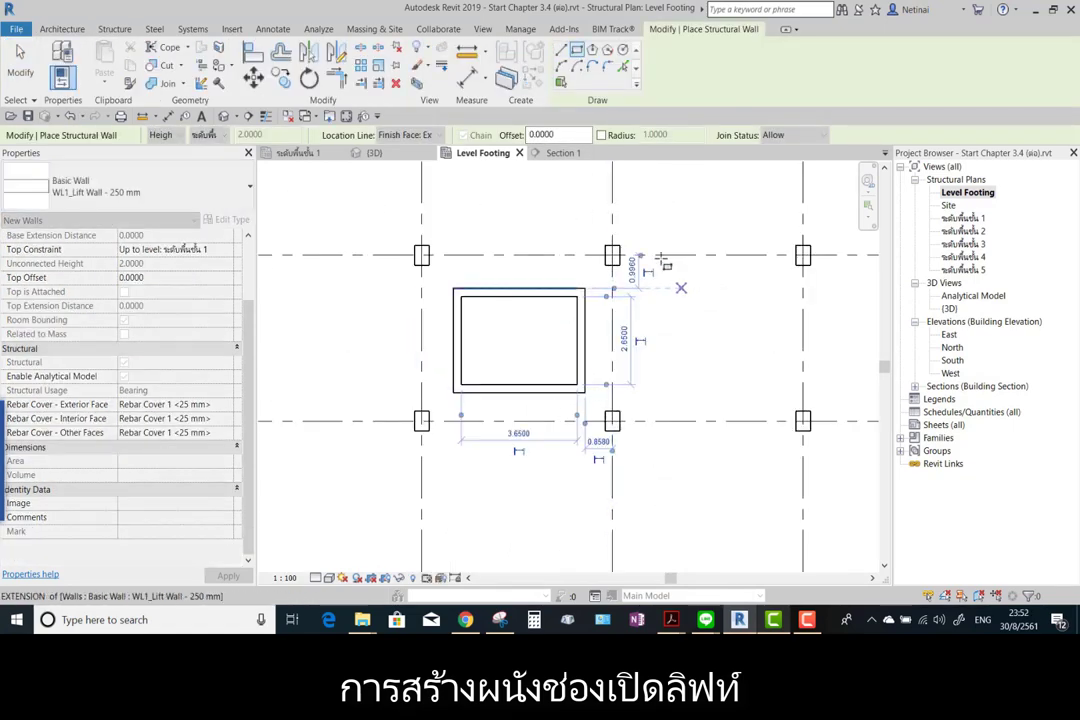
# Add a dividing wall from the top wall's midpoint to the bottom wall, making two cells.
pyautogui.click(562, 49)
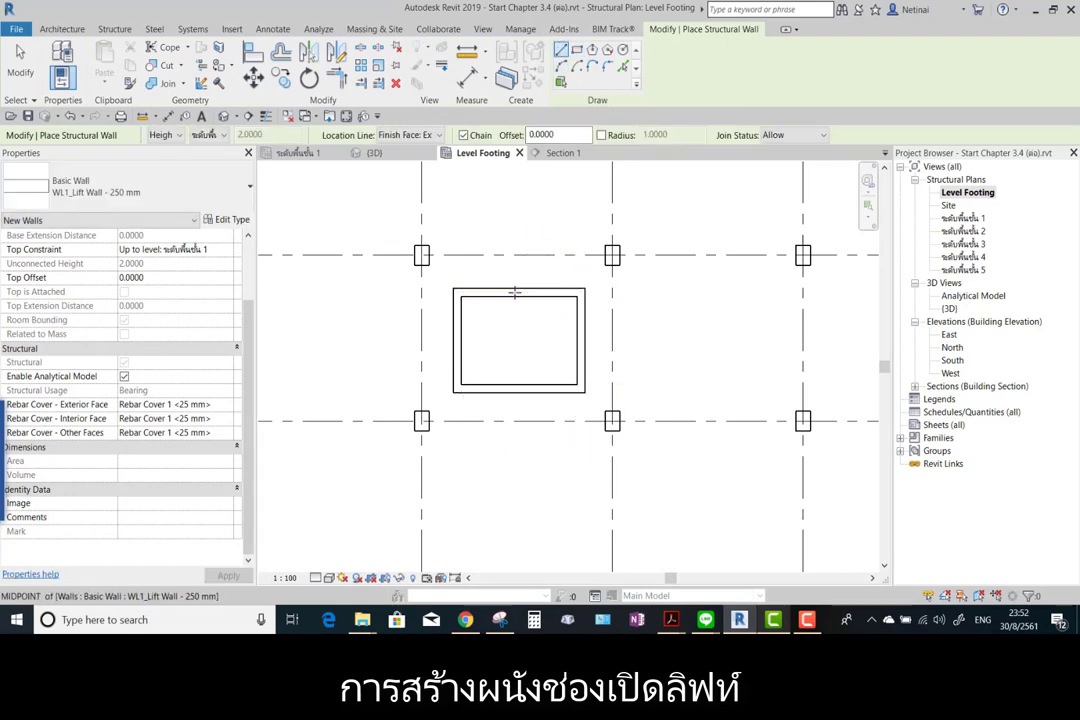
pyautogui.click(515, 292)
pyautogui.press('Escape')
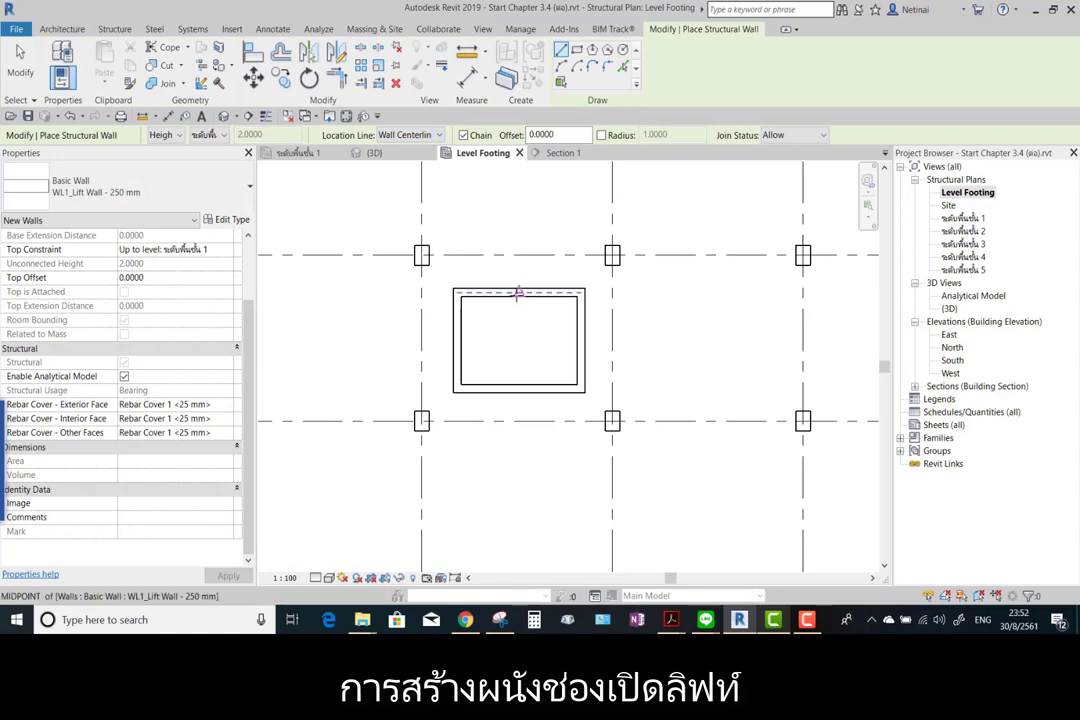
pyautogui.click(517, 292)
pyautogui.click(518, 387)
pyautogui.press('Escape')
pyautogui.press('Escape')
# Move the lift shaft walls with MV so they sit 0.50 from the grid intersection.
pyautogui.scroll(2, 532, 332)
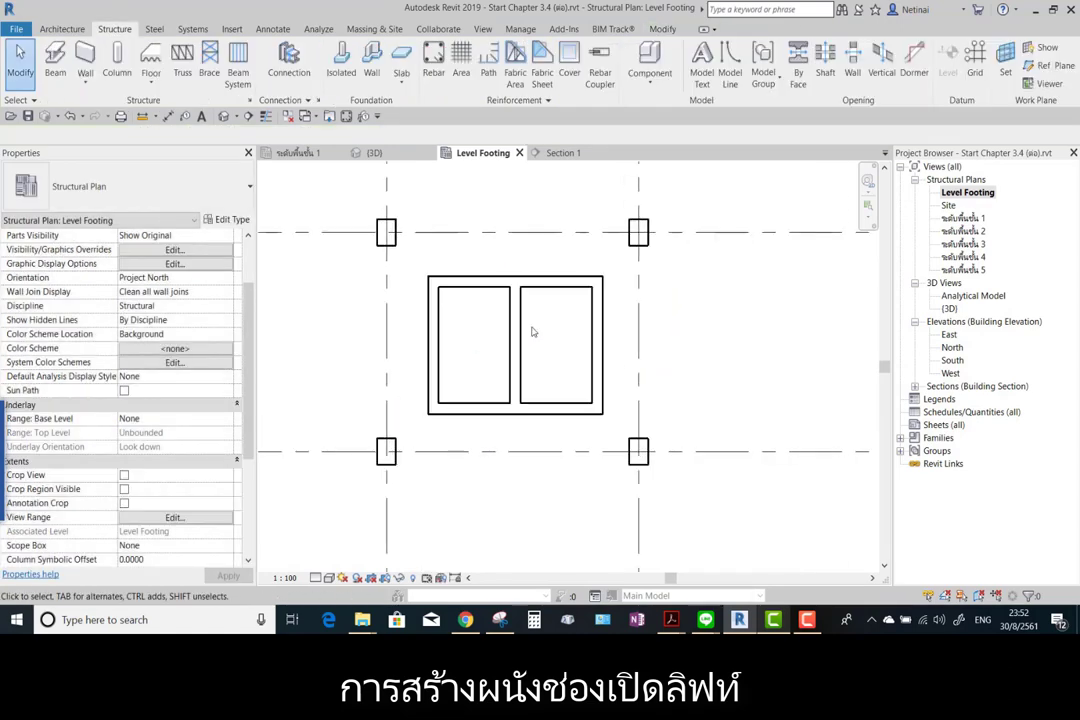
pyautogui.scroll(-2, 557, 328)
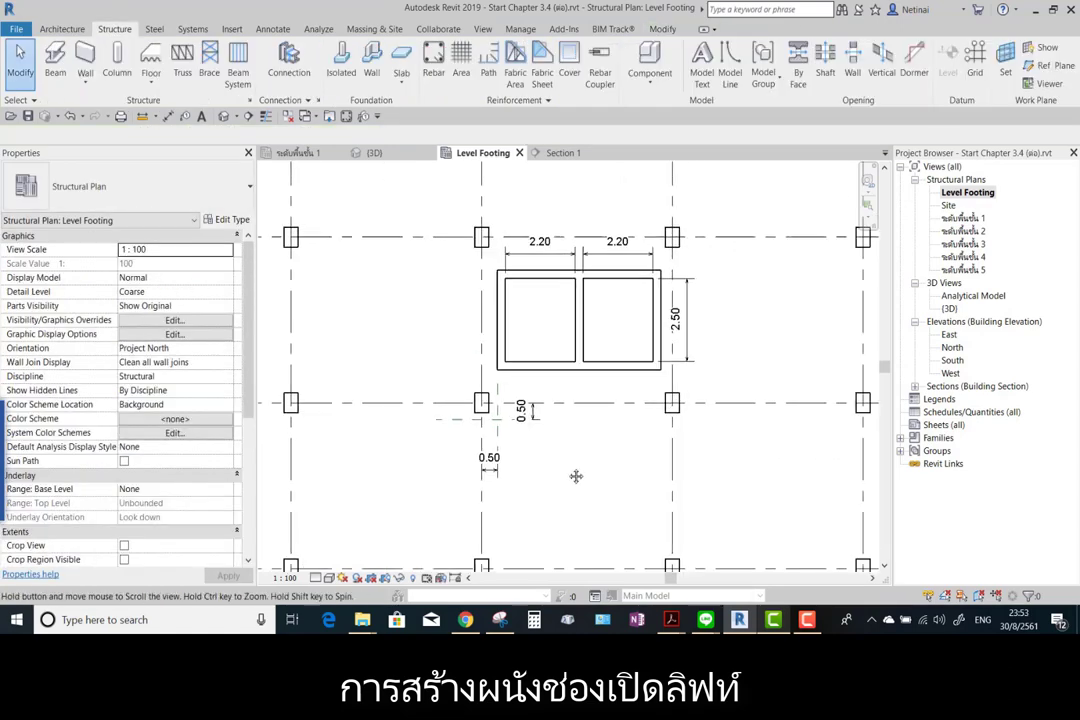
pyautogui.click(603, 380)
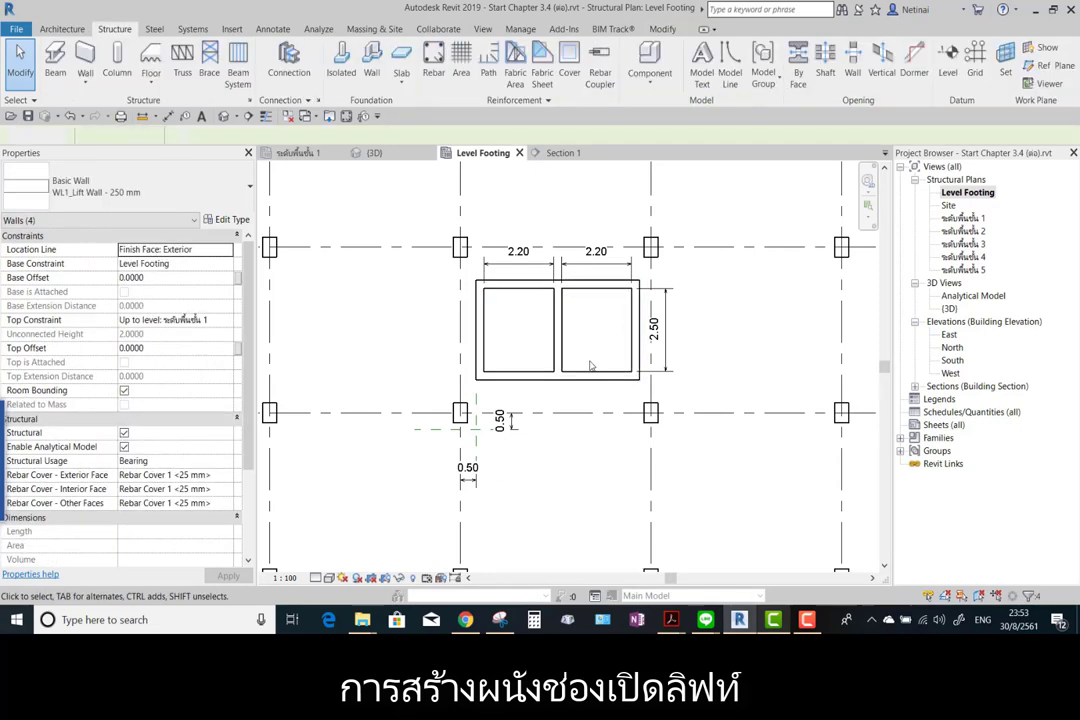
pyautogui.scroll(3, 586, 366)
pyautogui.press('m')
pyautogui.press('v')
pyautogui.scroll(2, 468, 405)
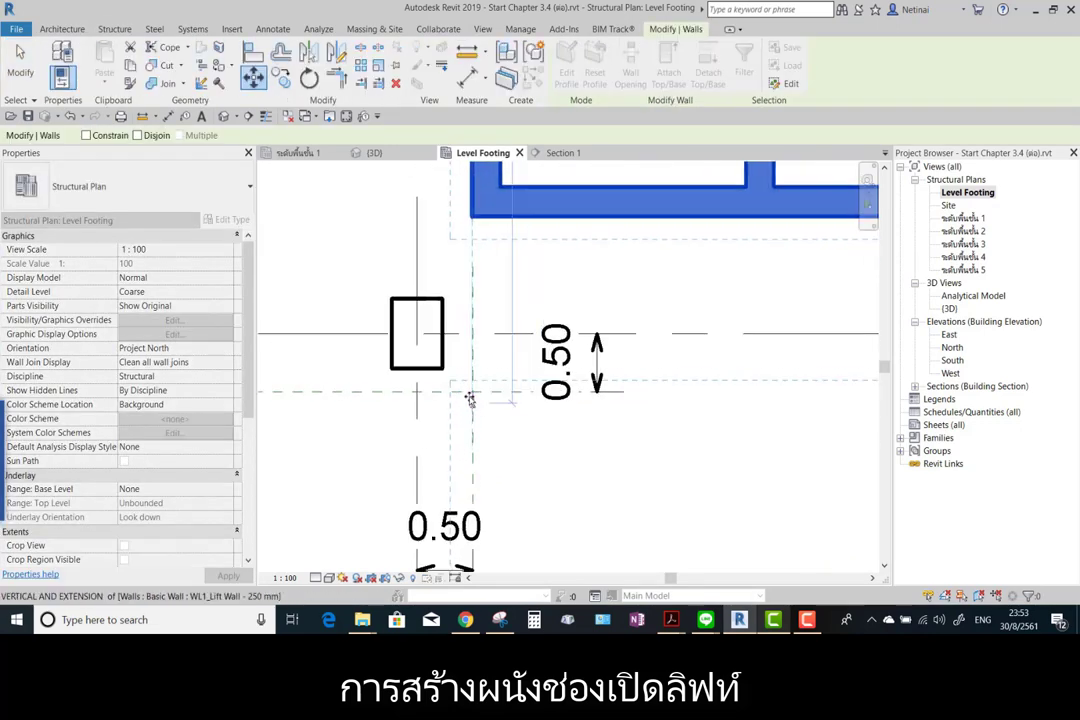
pyautogui.click(472, 392)
pyautogui.scroll(-3, 494, 330)
pyautogui.scroll(-2, 494, 330)
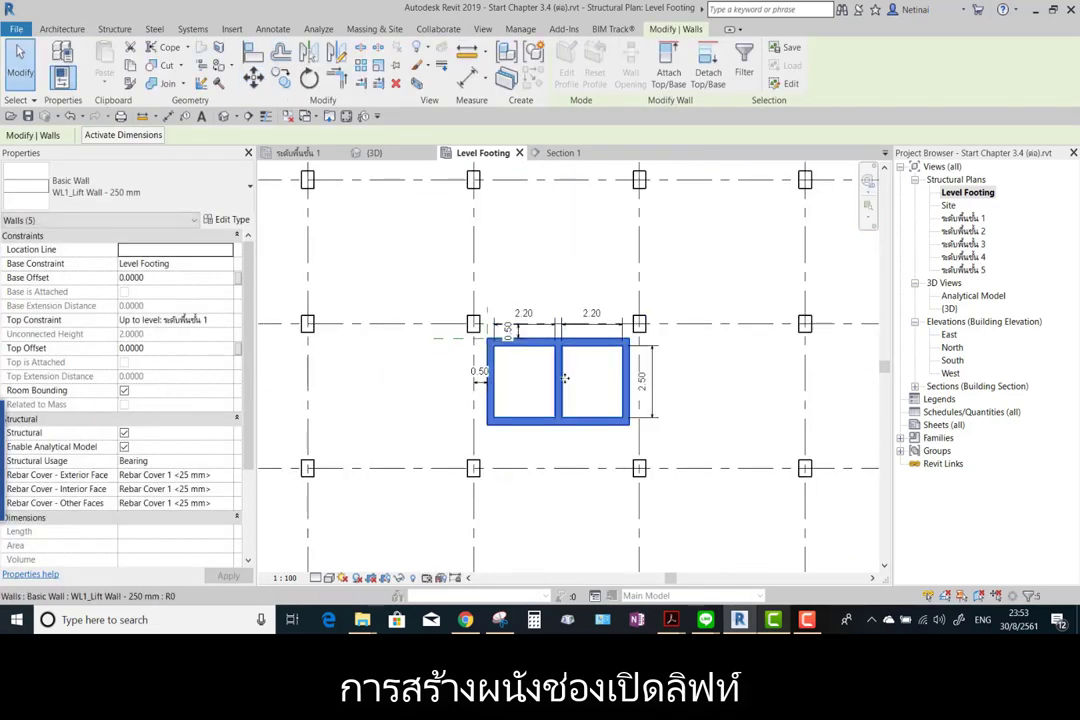
pyautogui.press('Escape')
# Check the lift shaft's door openings on levels 2–5 in Section 2, then return to the {3D} view.
pyautogui.click(226, 116)
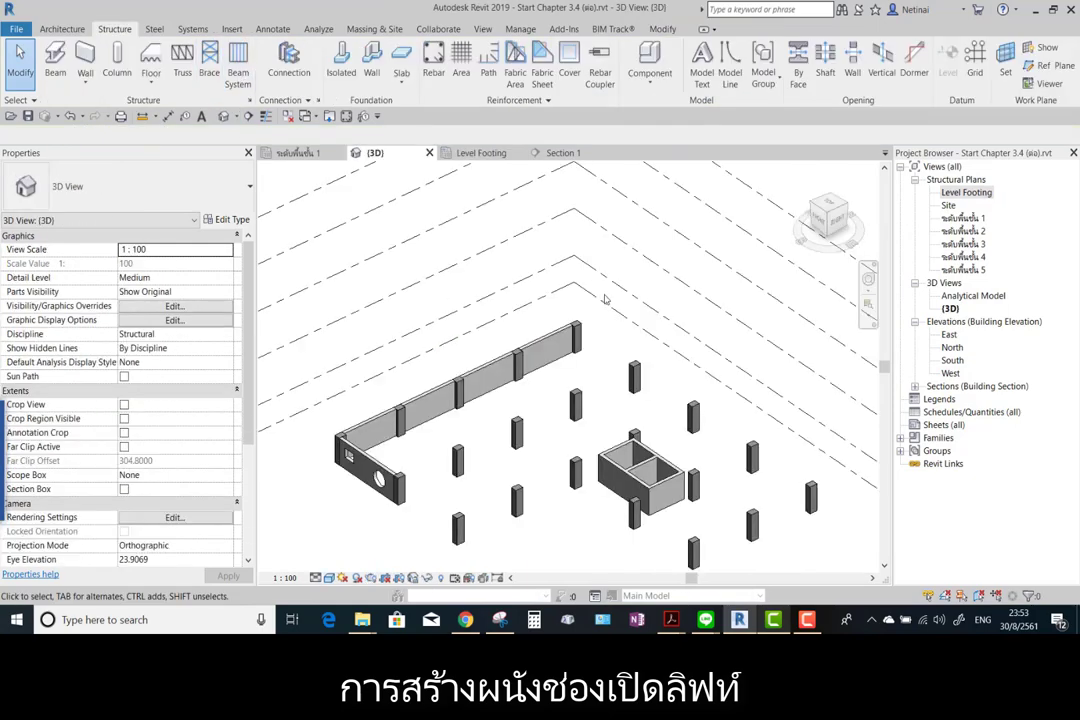
pyautogui.keyDown('shift'); pyautogui.moveTo(870, 380); pyautogui.dragTo(750, 386, button='middle'); pyautogui.keyUp('shift')
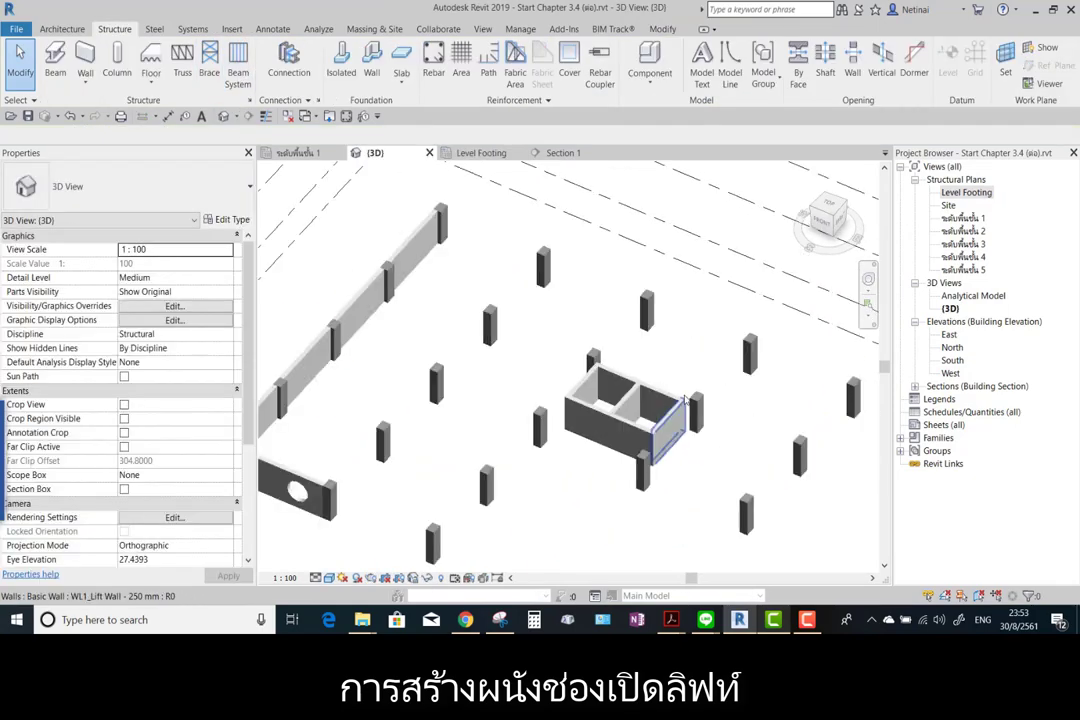
pyautogui.scroll(-3, 552, 360)
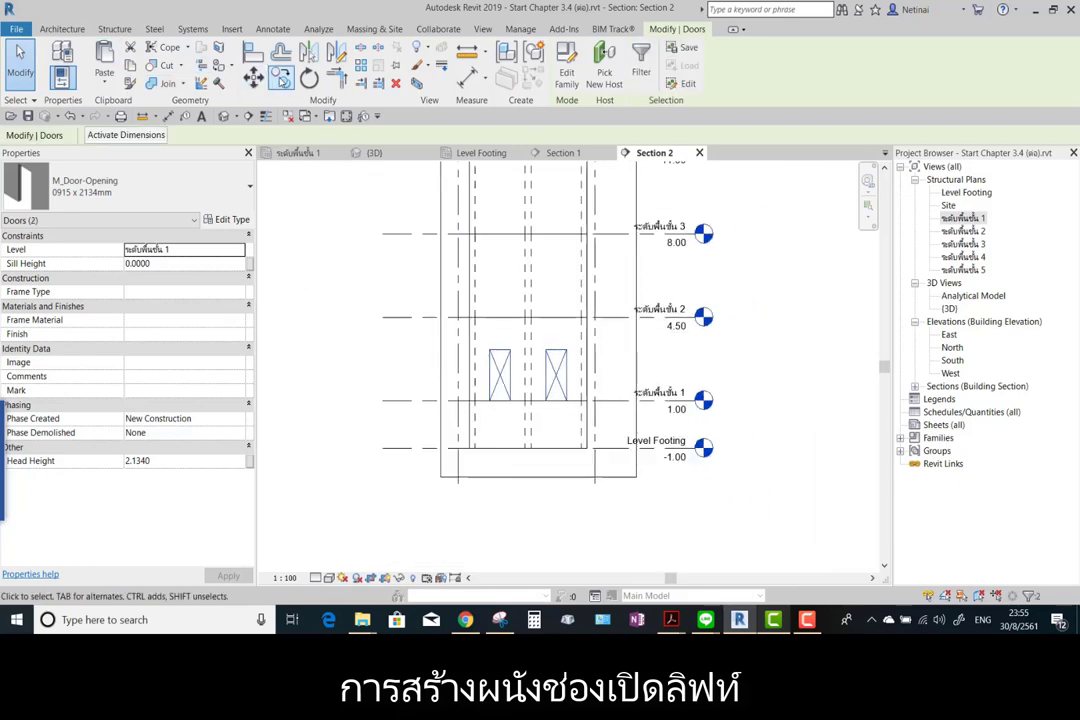
pyautogui.click(430, 309)
pyautogui.moveTo(420, 300); pyautogui.dragTo(407, 487, button='middle')
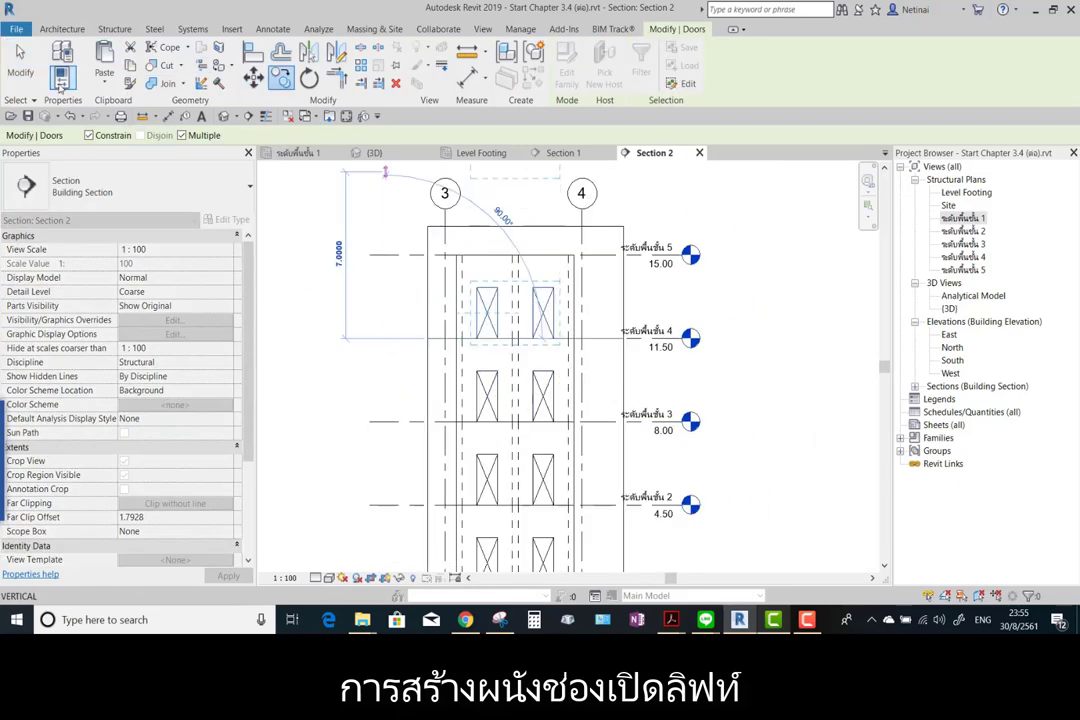
pyautogui.click(28, 75)
pyautogui.click(372, 152)
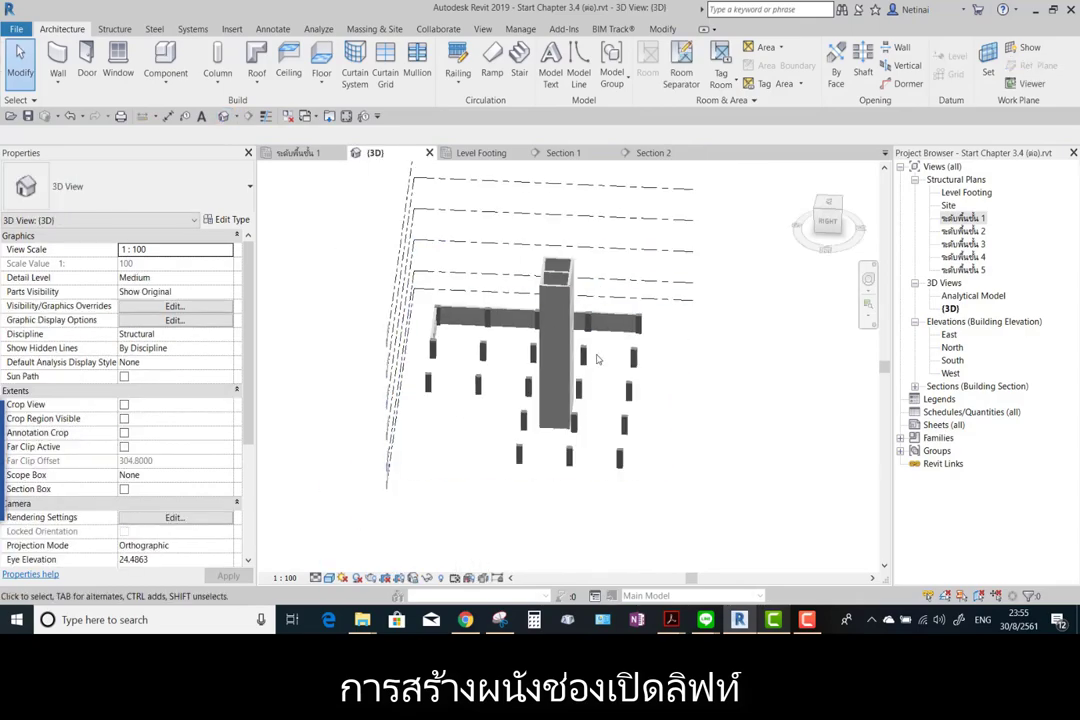
pyautogui.moveTo(620, 400)
pyautogui.keyDown('shift'); pyautogui.mouseDown(button='middle')
pyautogui.moveTo(698, 428)
pyautogui.moveTo(640, 413)
pyautogui.mouseUp(button='middle'); pyautogui.keyUp('shift')
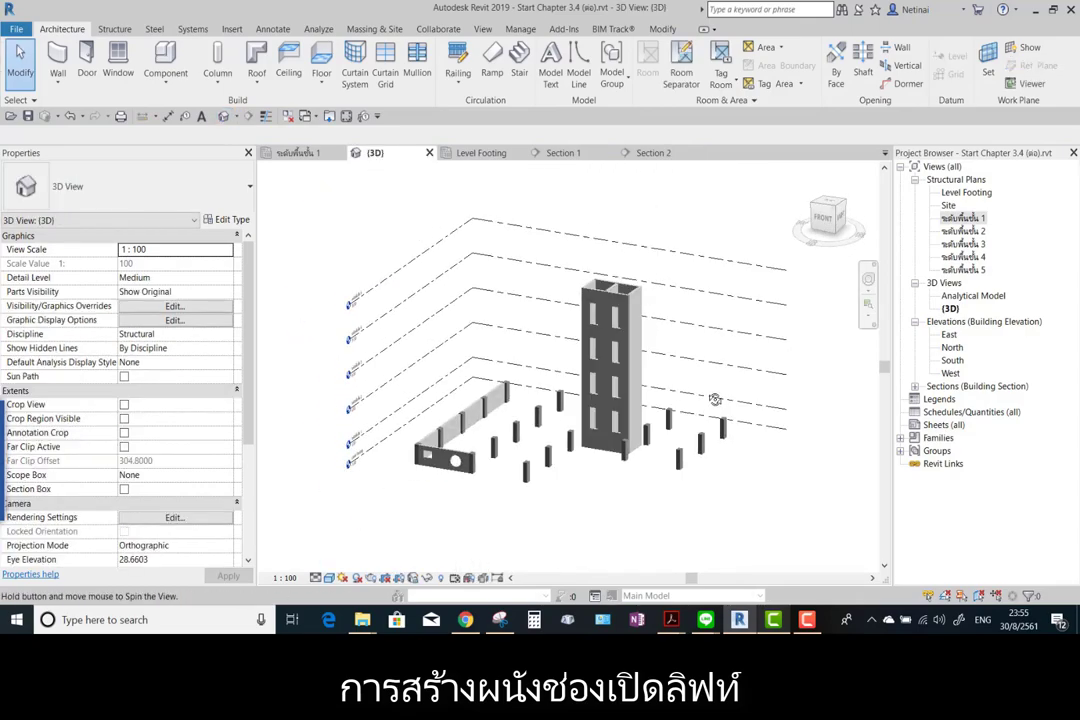